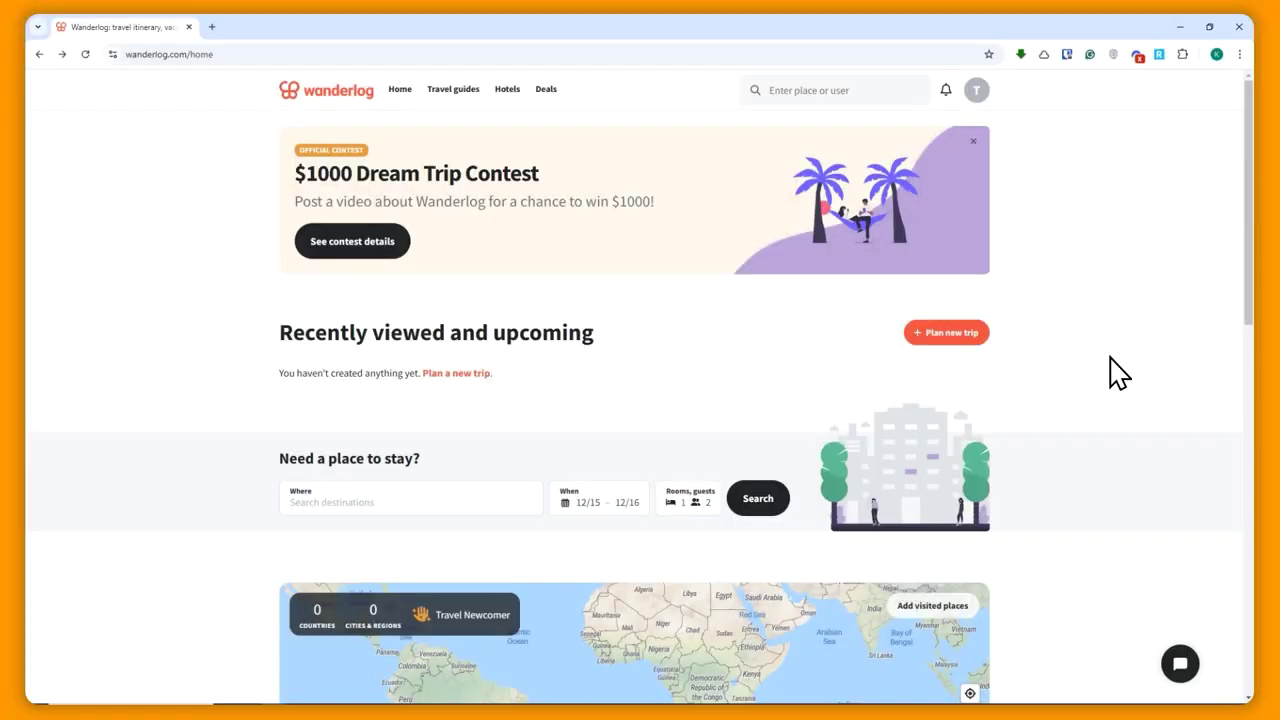
- Browse the Wanderlog home page, including the Need a place to stay? hotel search
left_click(135, 54)
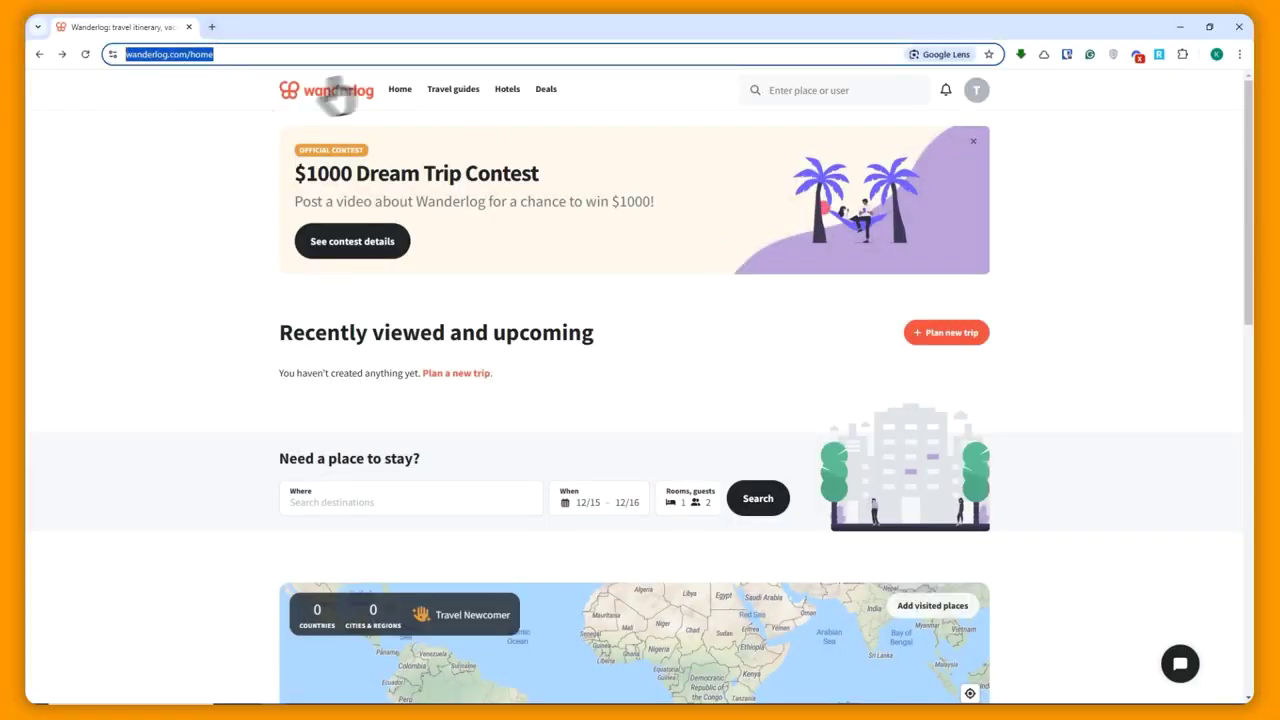
left_click(1025, 150)
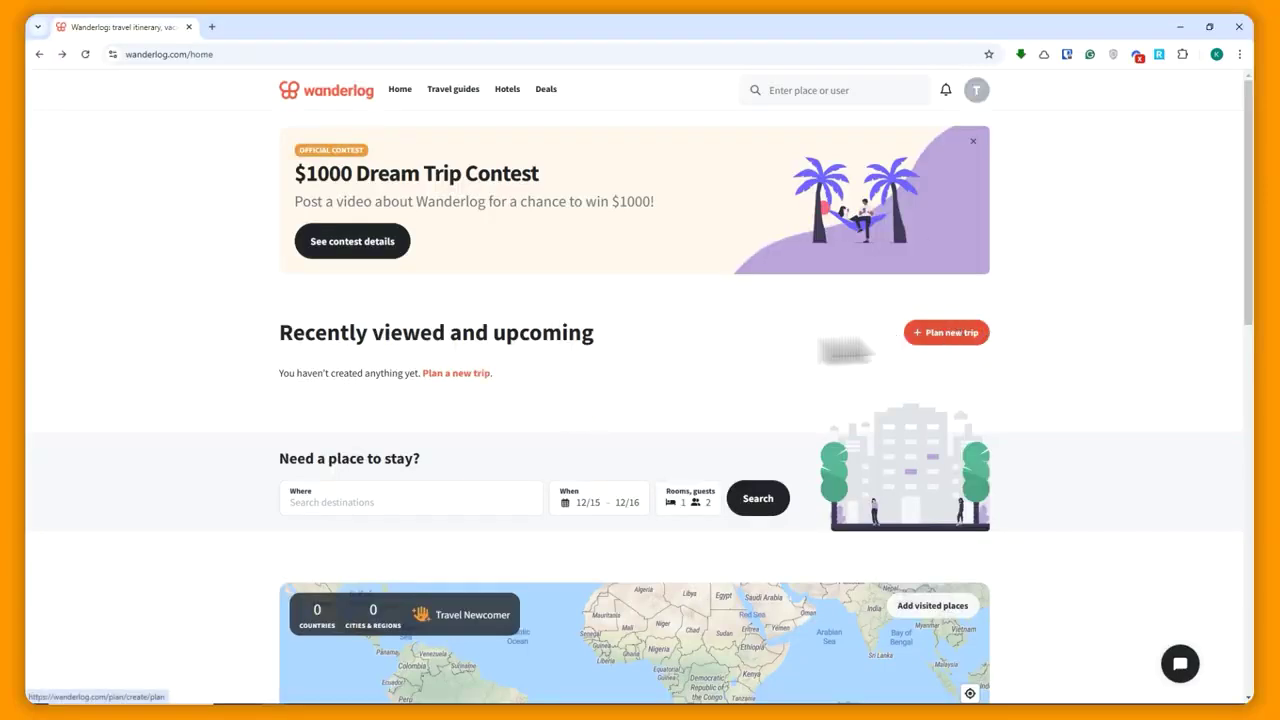
left_click_drag(268, 456, 421, 457)
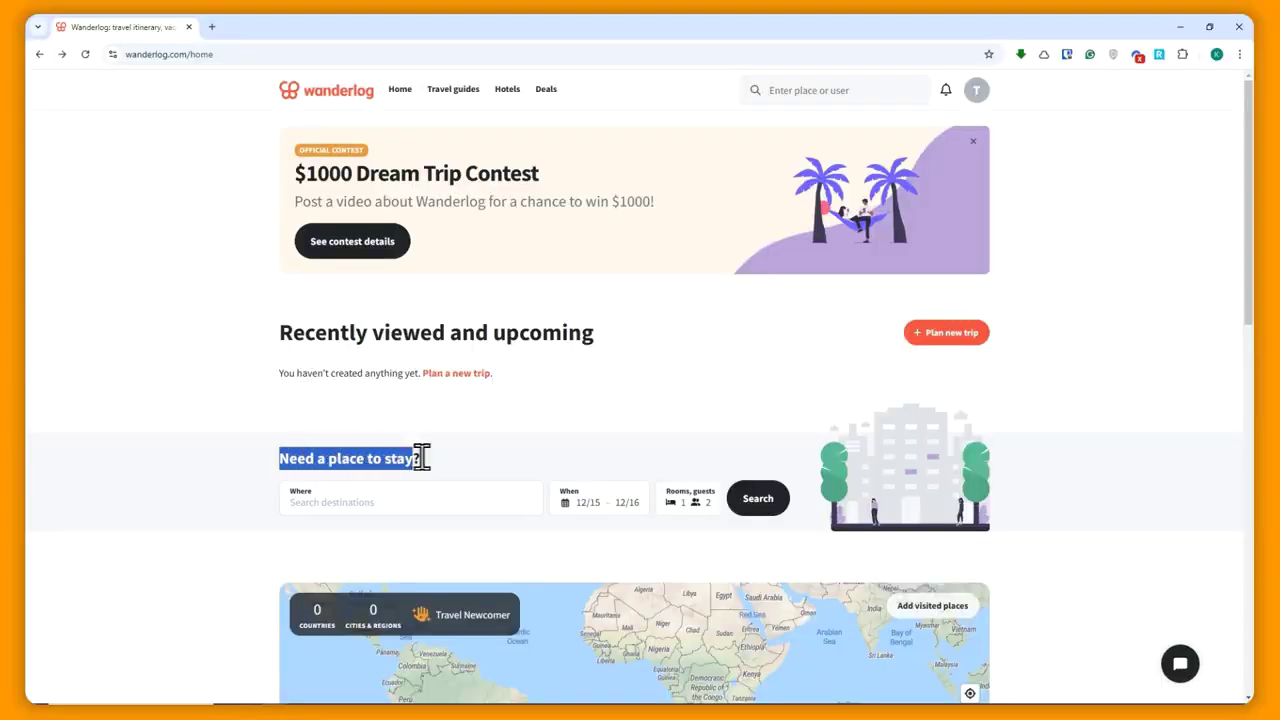
scroll(421, 470, "down", 2)
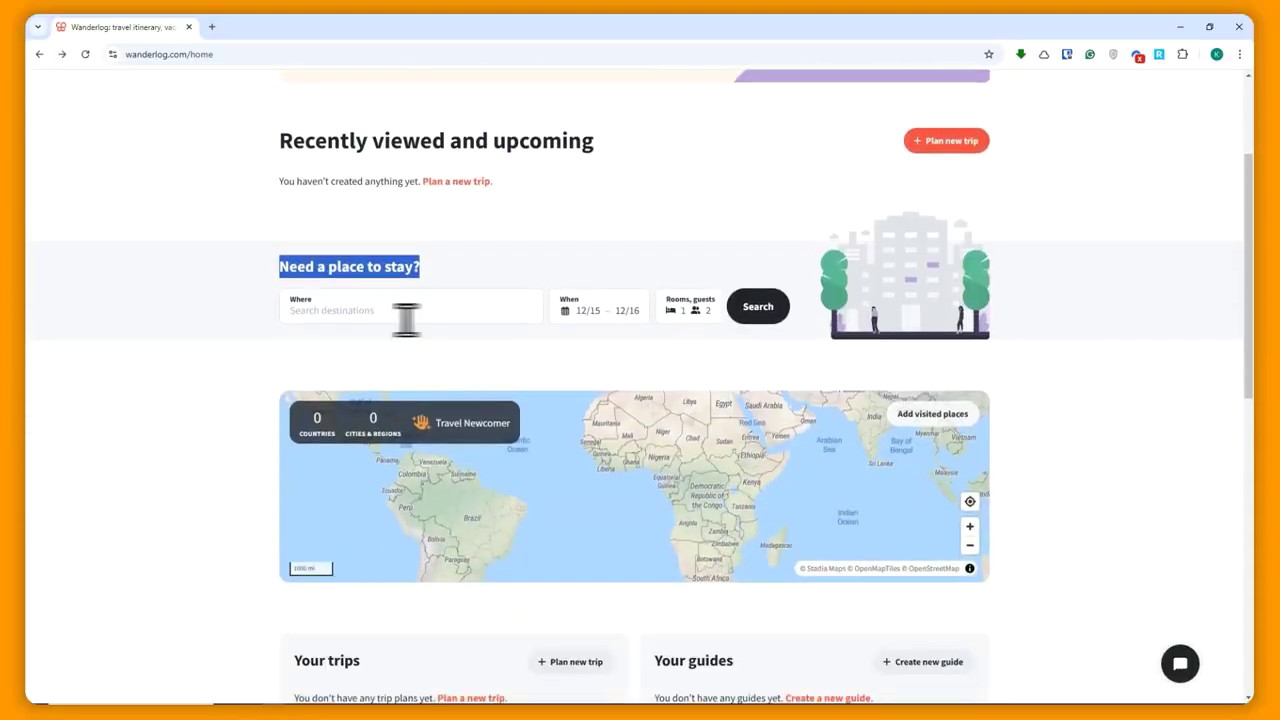
left_click(363, 311)
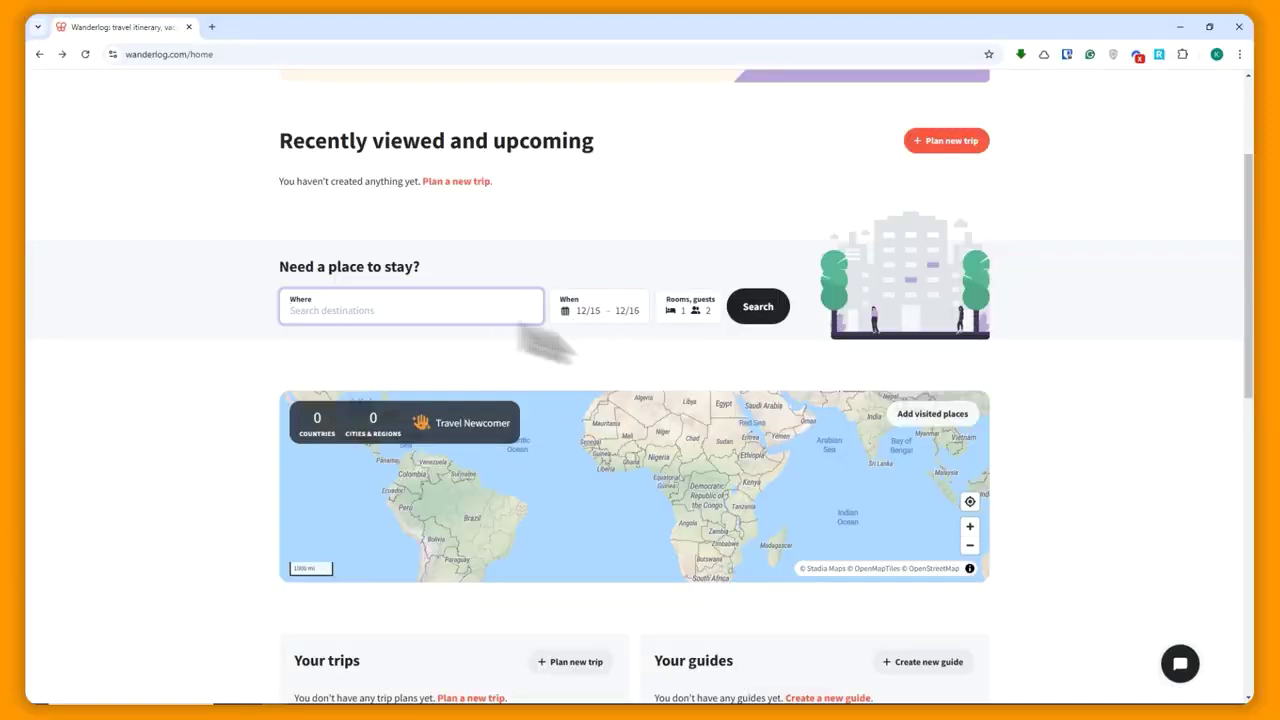
scroll(478, 362, "up", 2)
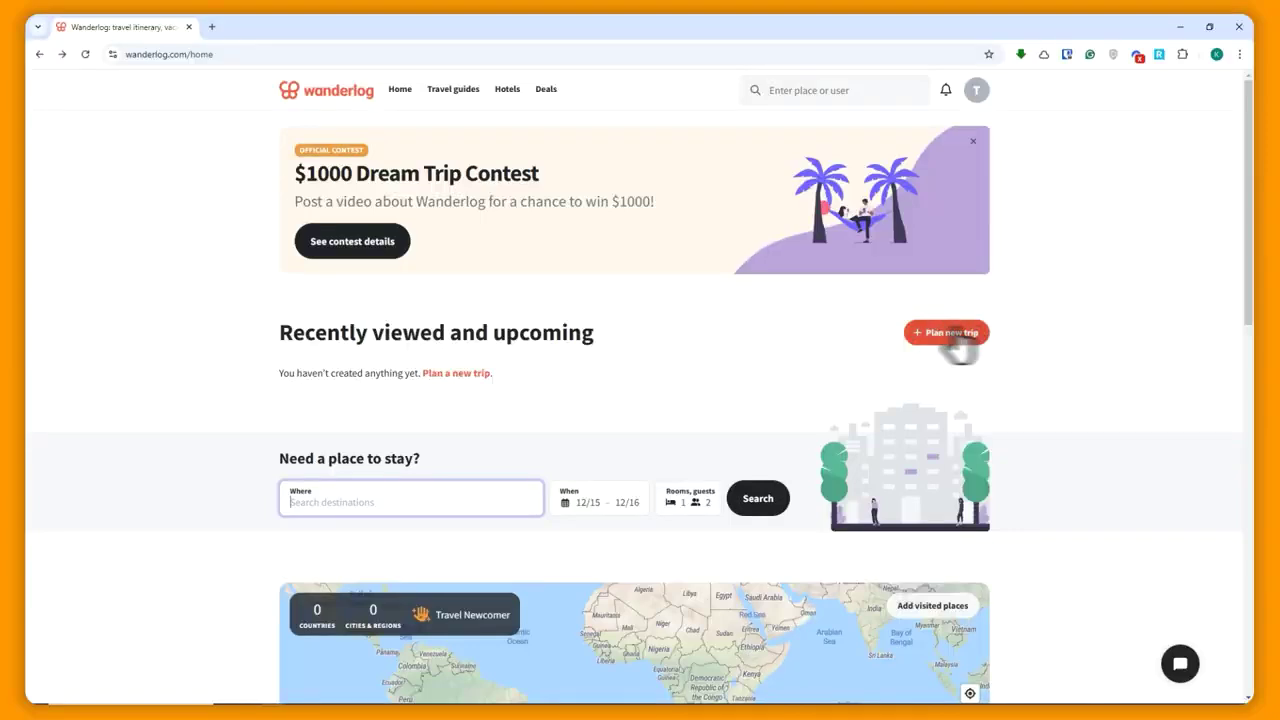
- Start a new trip with Japan as the destination
left_click(945, 335)
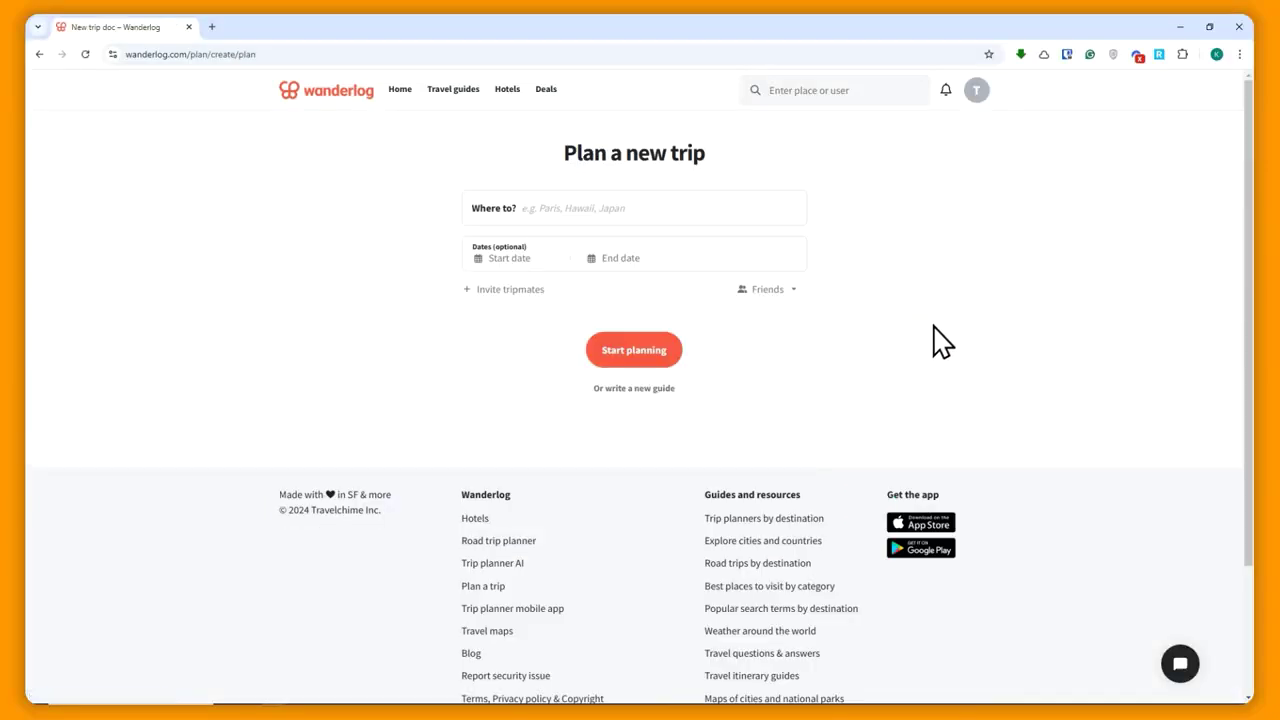
left_click(557, 211)
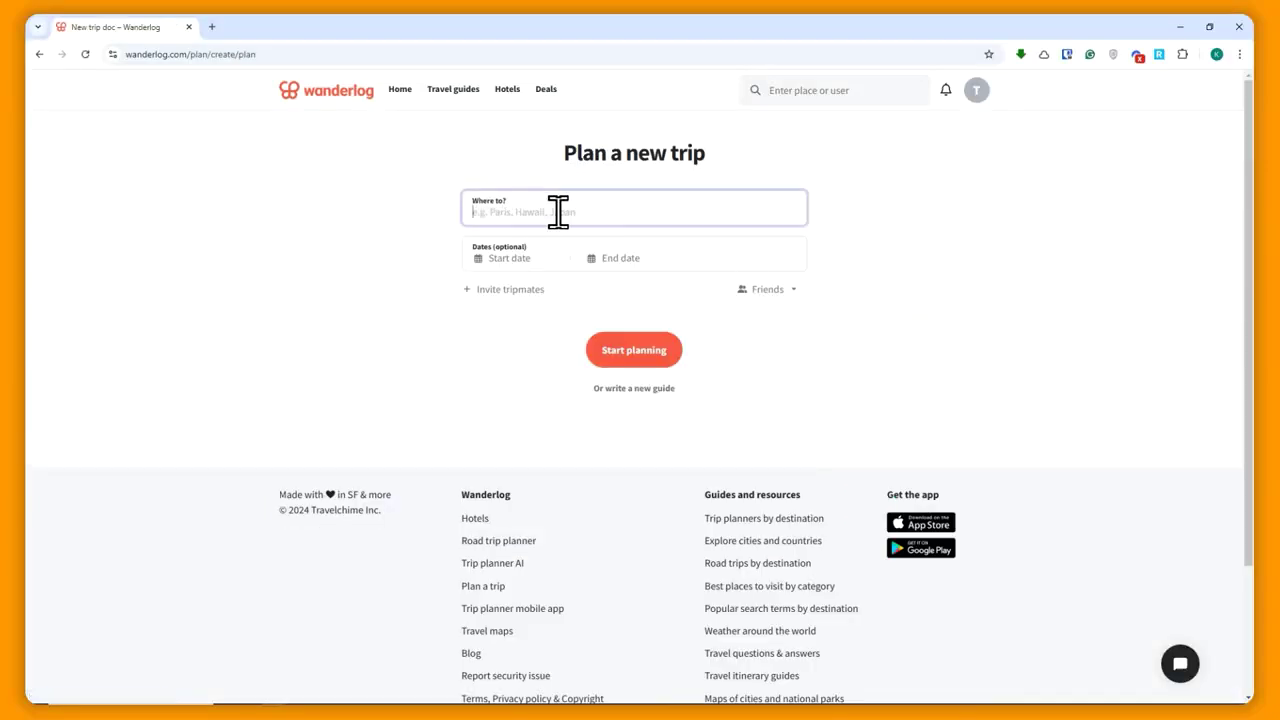
type("Japan")
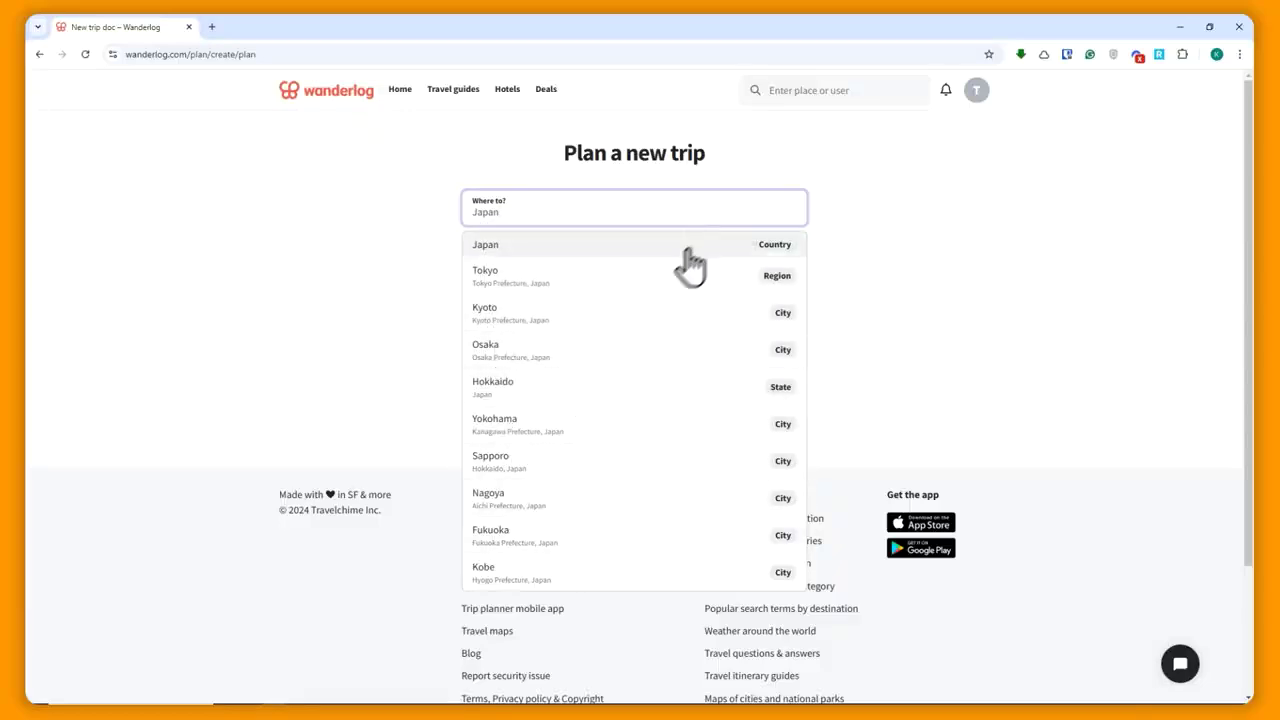
left_click(634, 248)
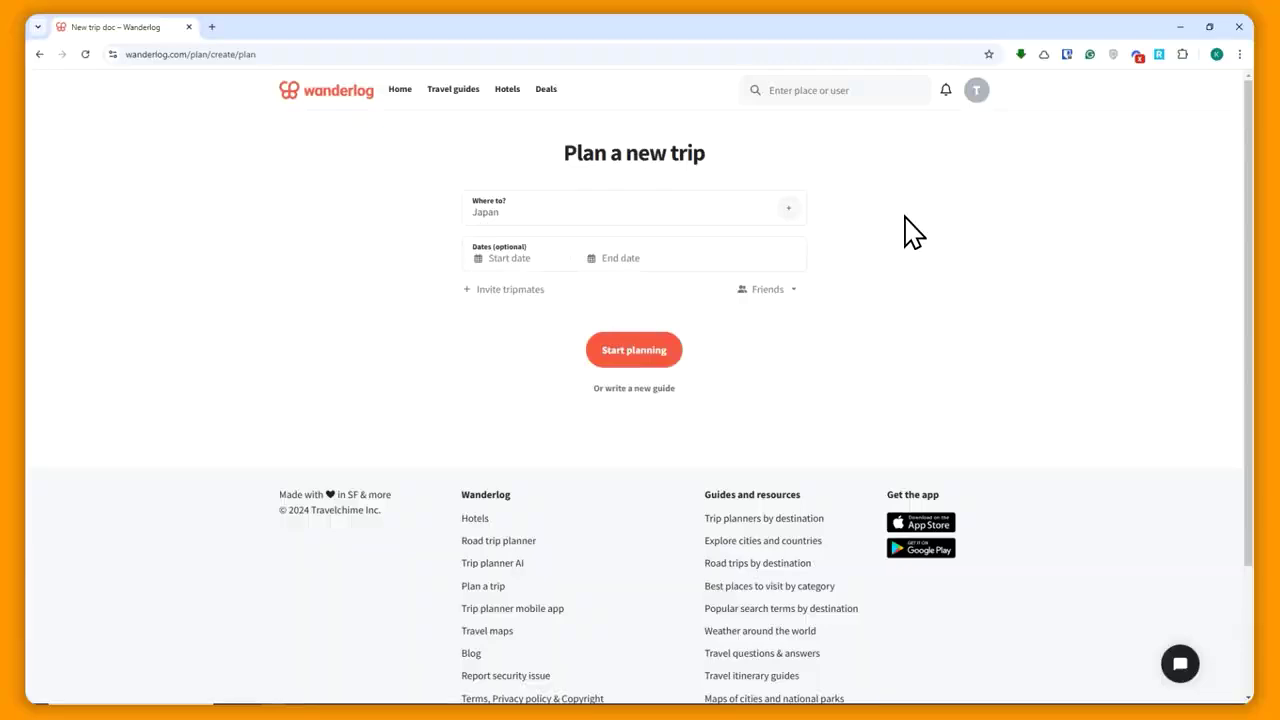
- Set the trip dates to December 23 through December 27
left_click(512, 262)
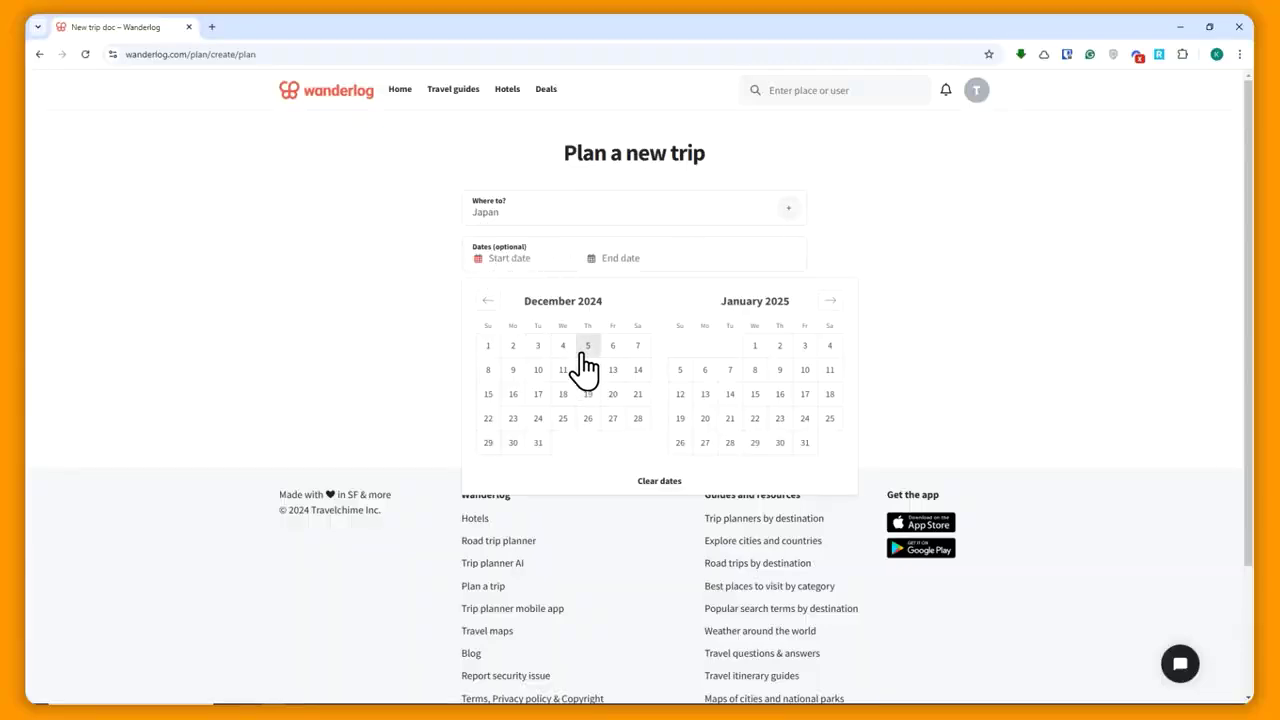
left_click(519, 417)
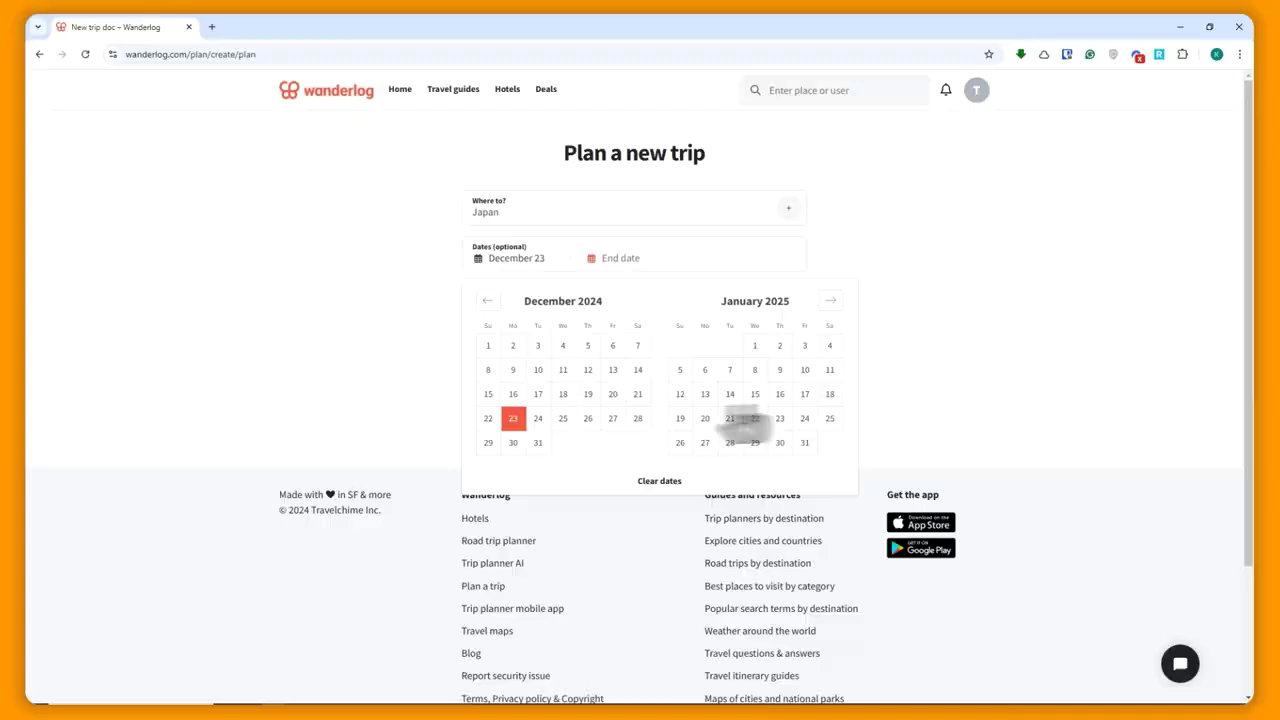
left_click(613, 418)
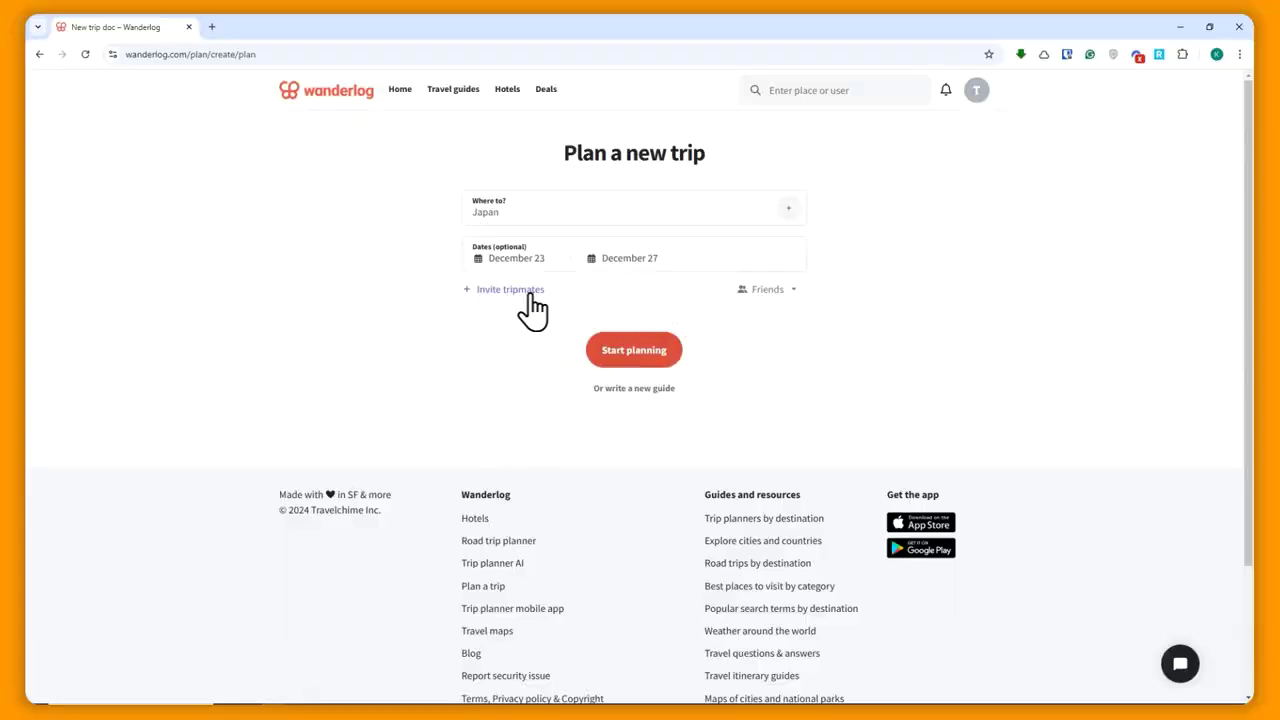
- Enter a tripmate email, then delete it so nobody is invited
left_click(530, 292)
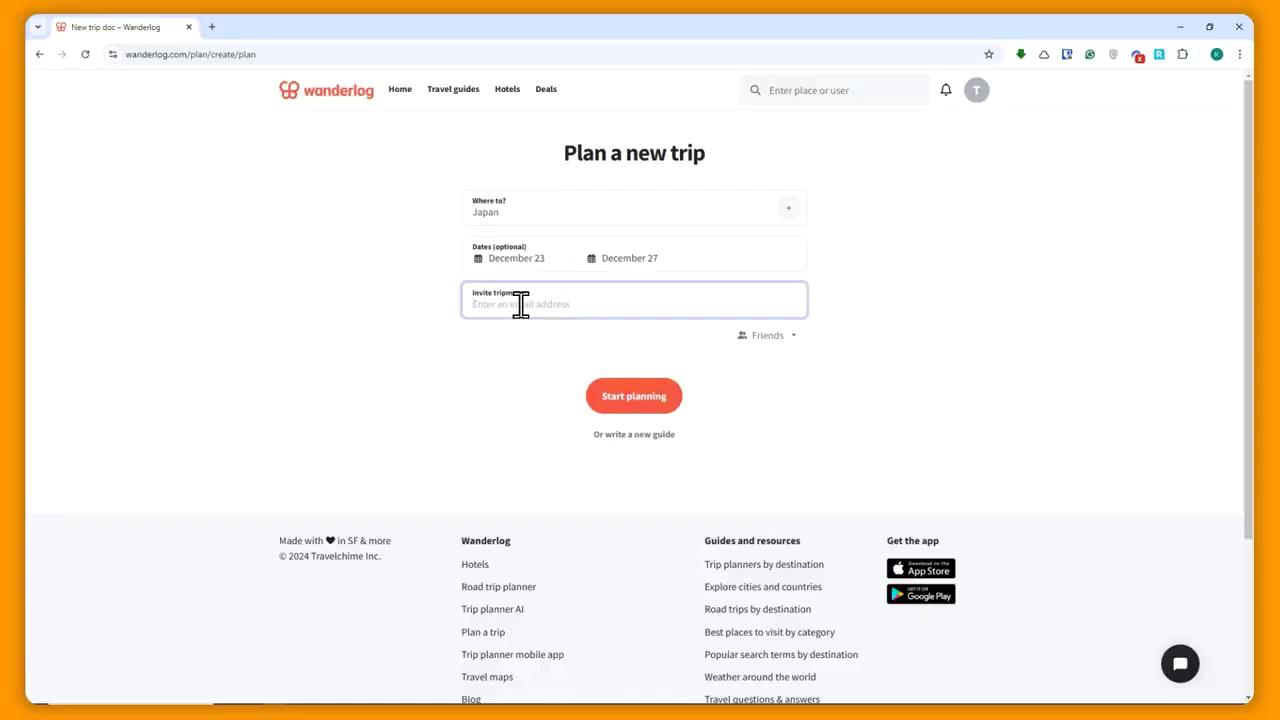
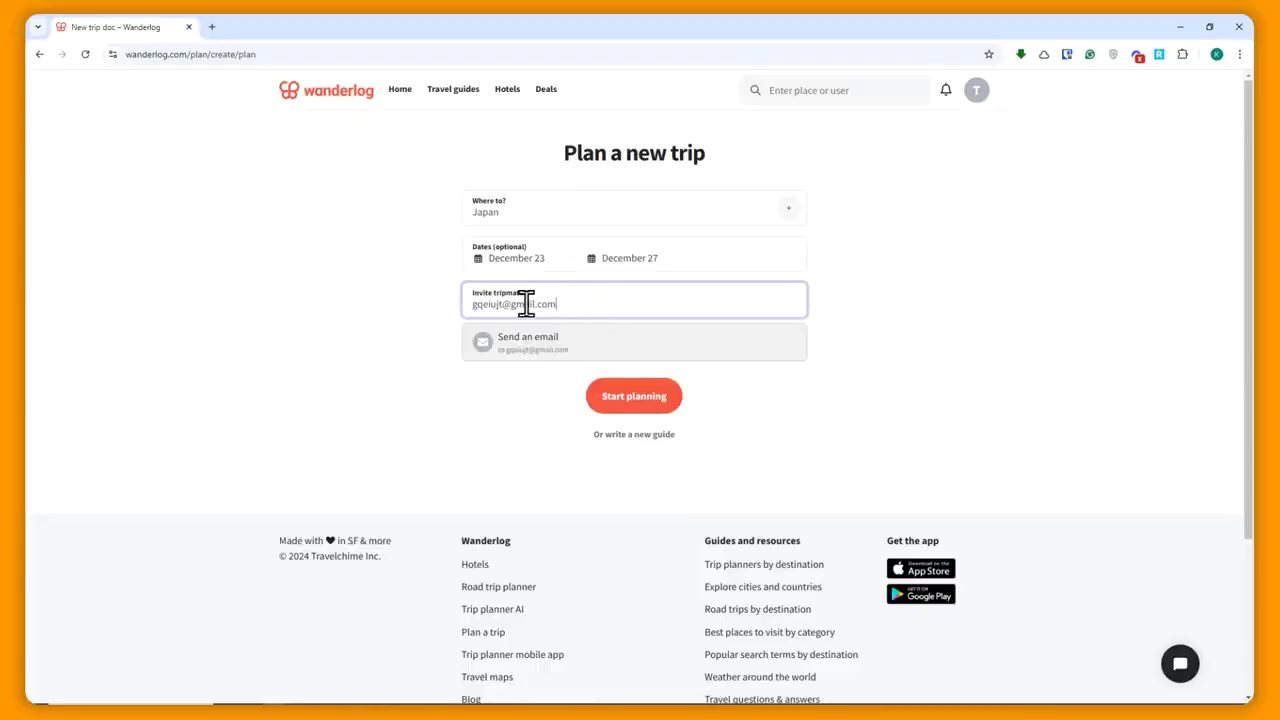
left_click_drag(526, 304, 472, 303)
key("BackSpace")
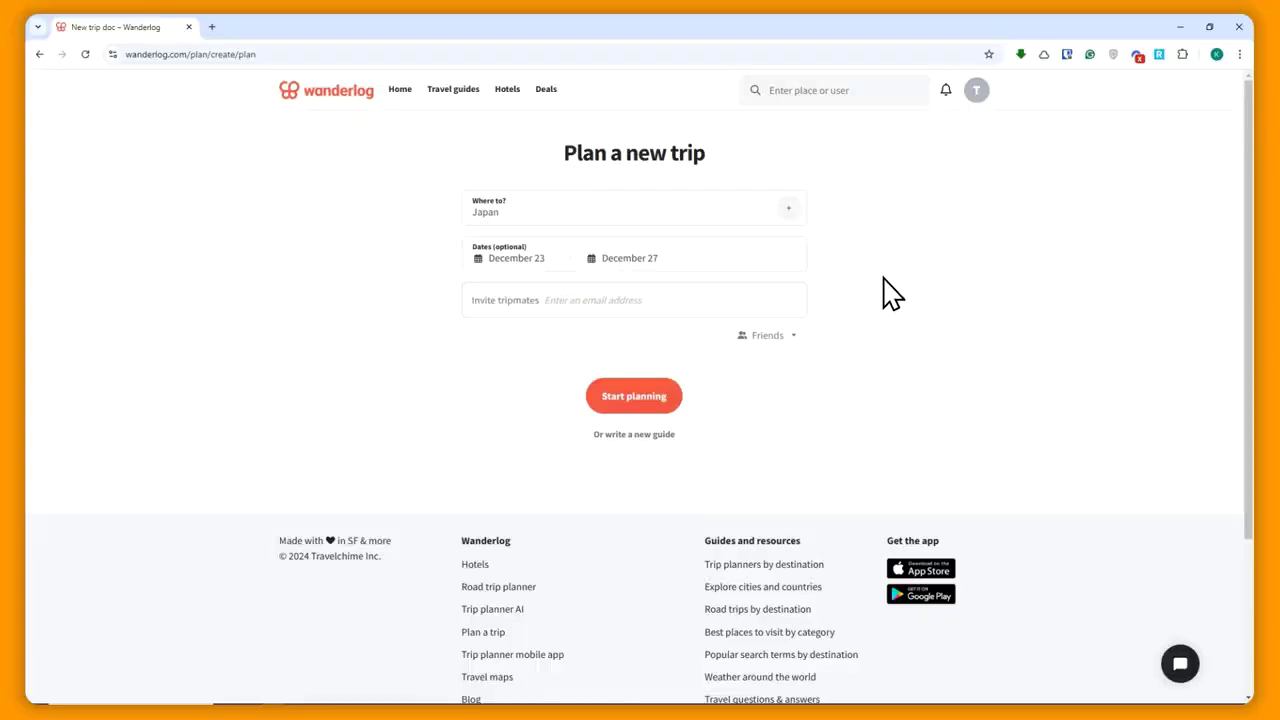
left_click(585, 302)
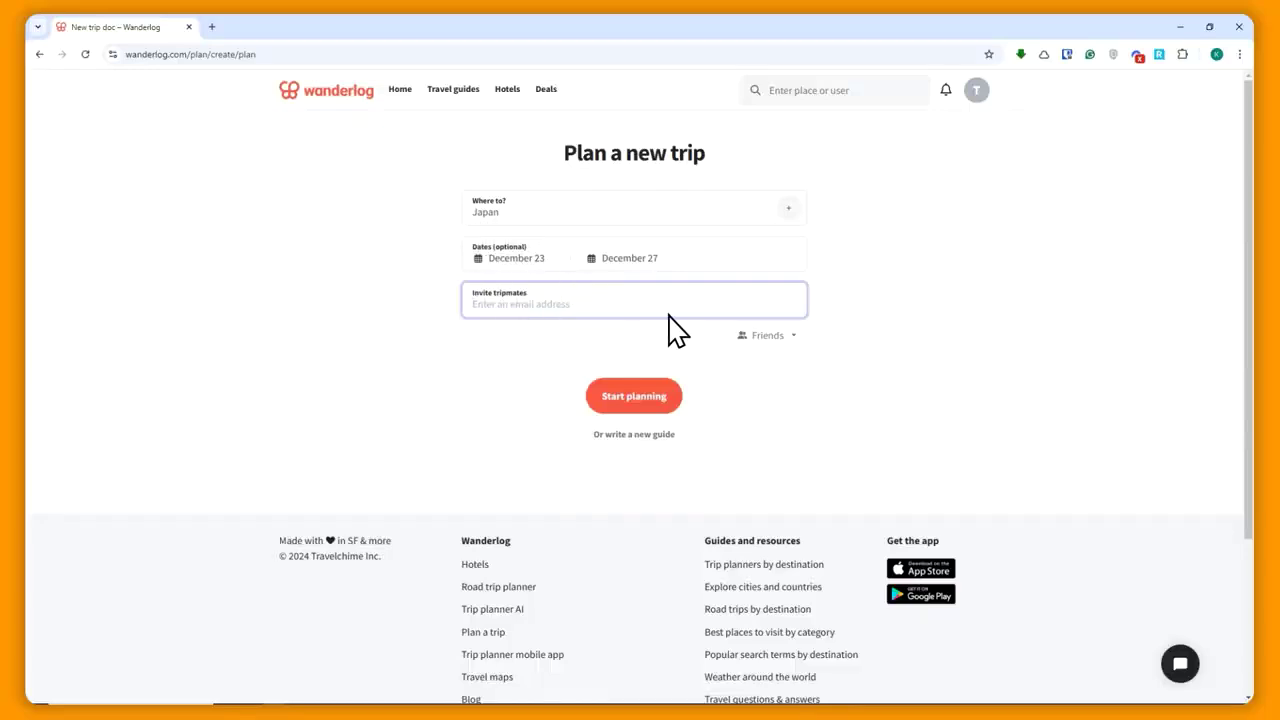
- Change trip visibility from Friends to Public and create the Japan trip
left_click(768, 335)
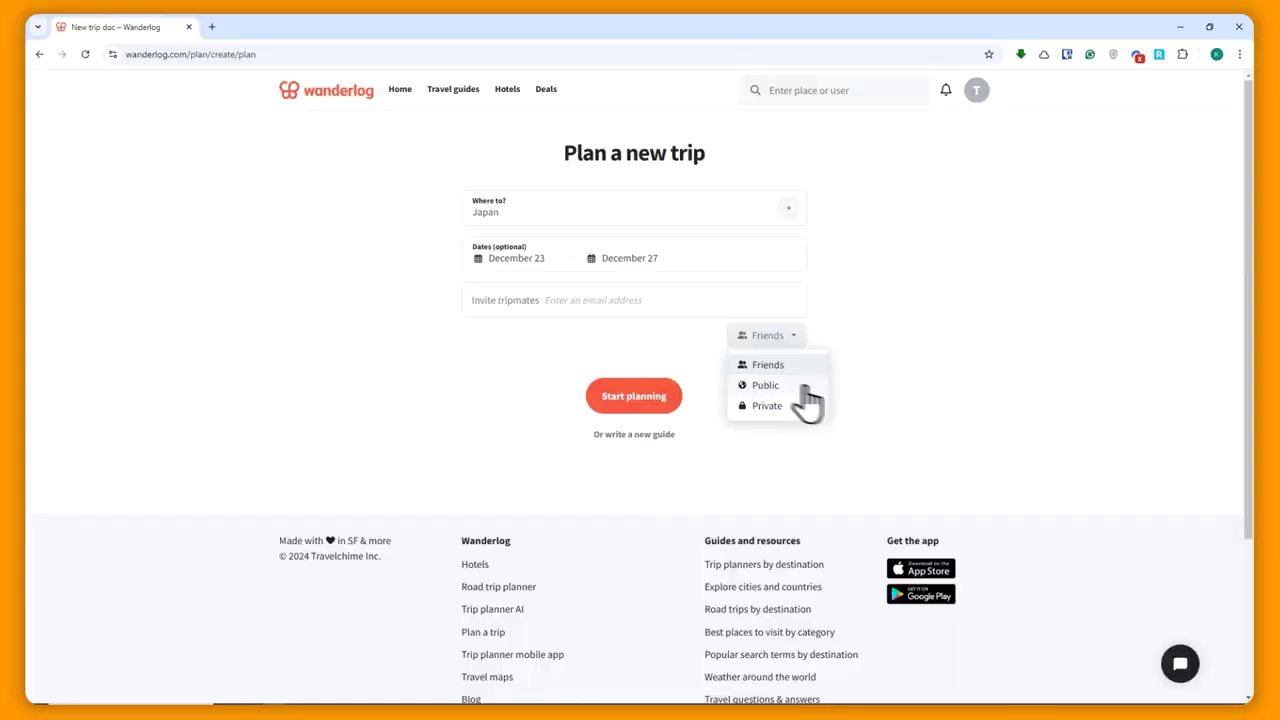
left_click(765, 386)
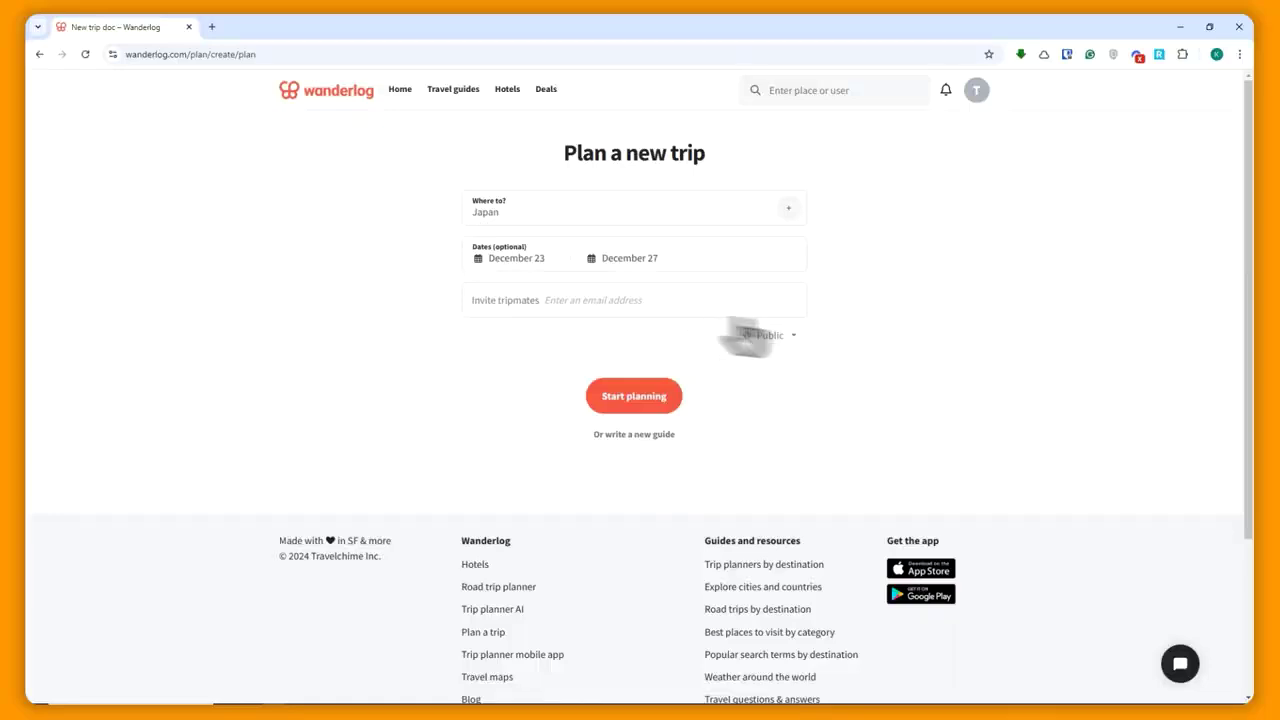
left_click(638, 300)
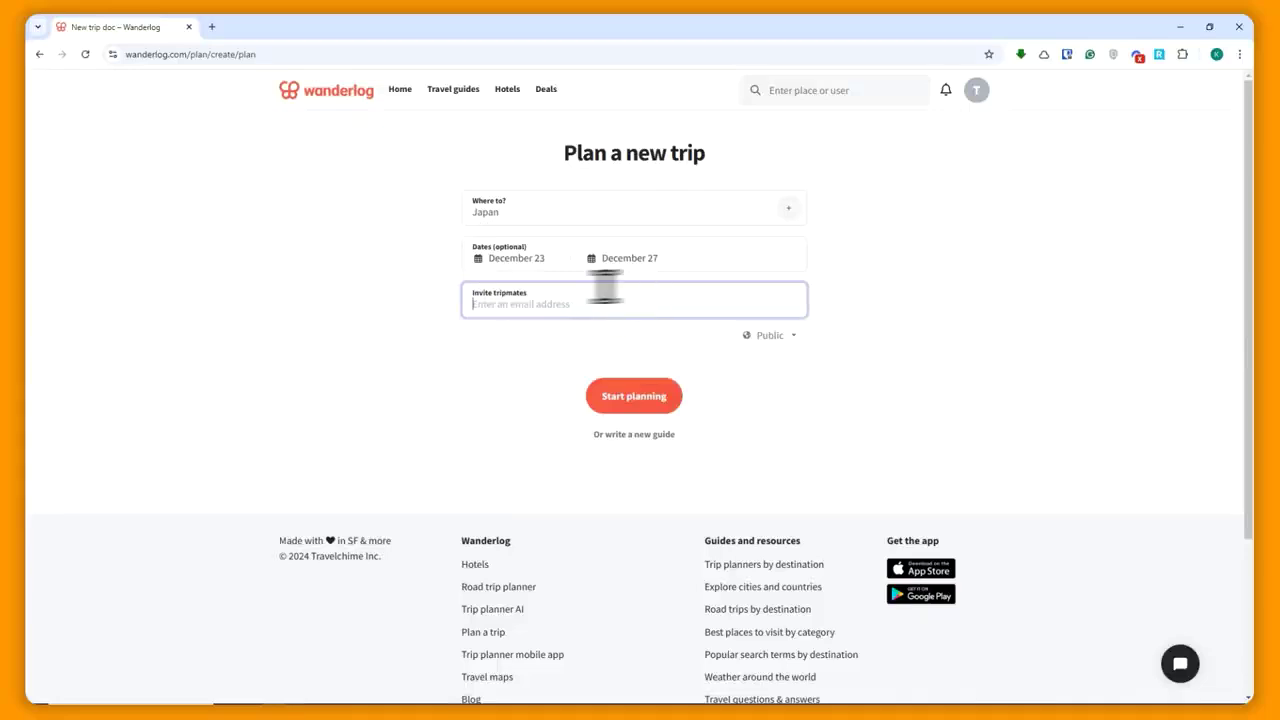
left_click(646, 338)
left_click(634, 408)
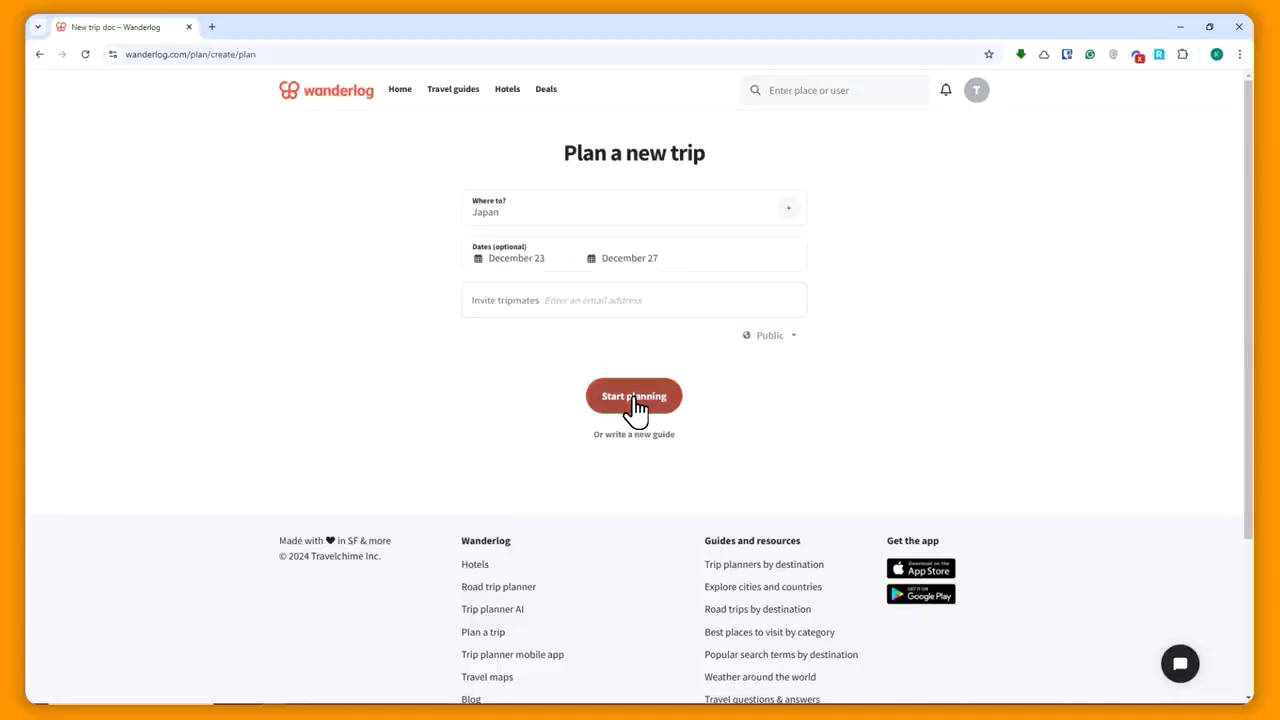
- Choose Maybe later for tripmates and close the Add some places tip on the map
left_click(625, 248)
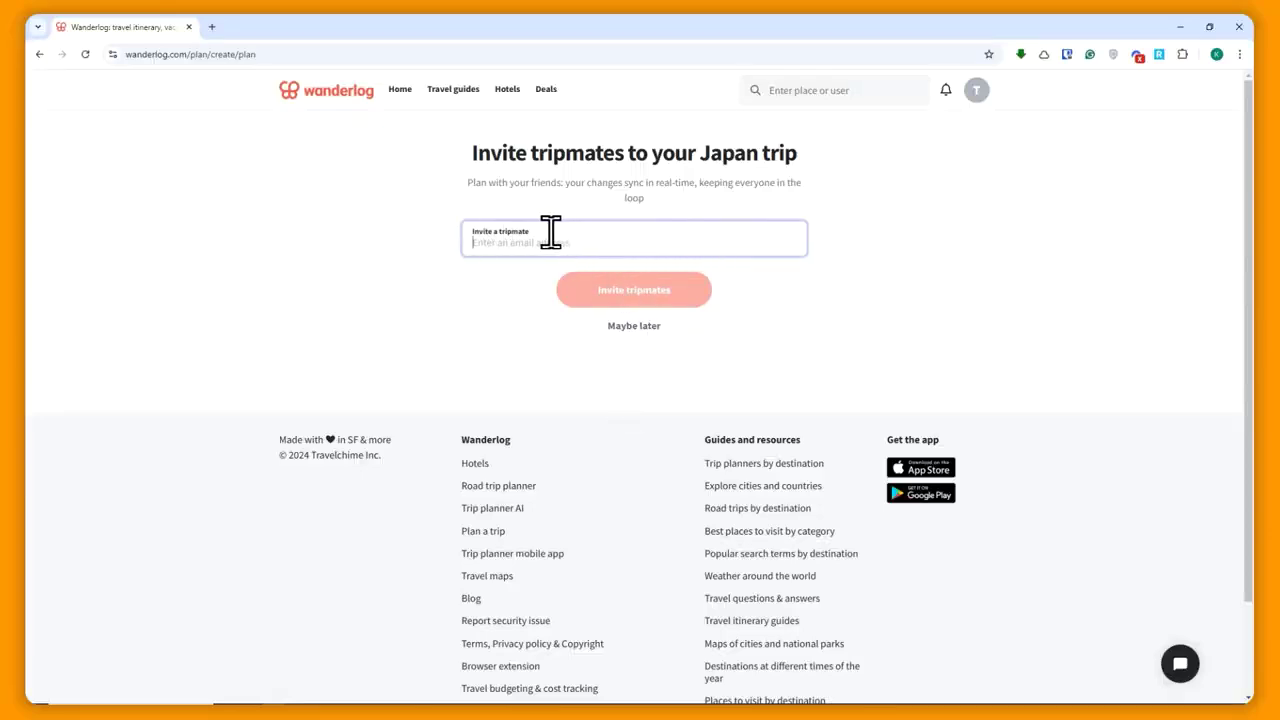
left_click(623, 322)
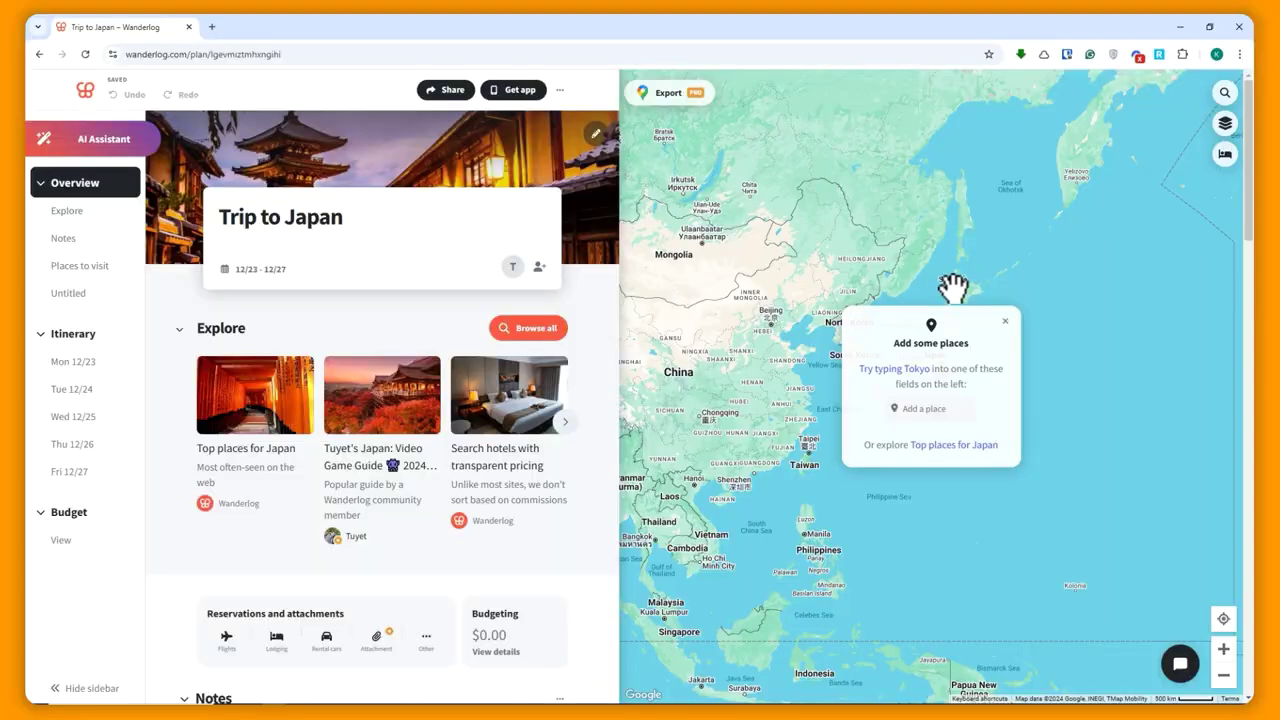
scroll(916, 273, "up", 2)
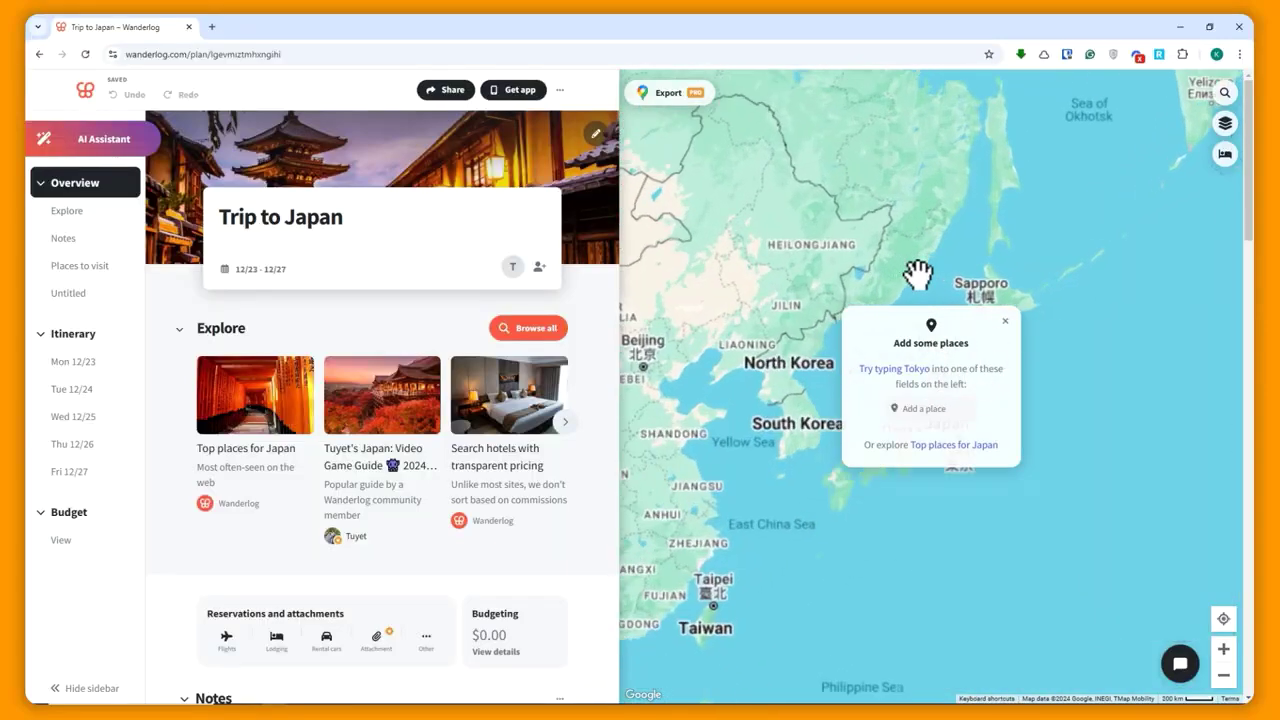
left_click(1005, 322)
scroll(938, 390, "up", 2)
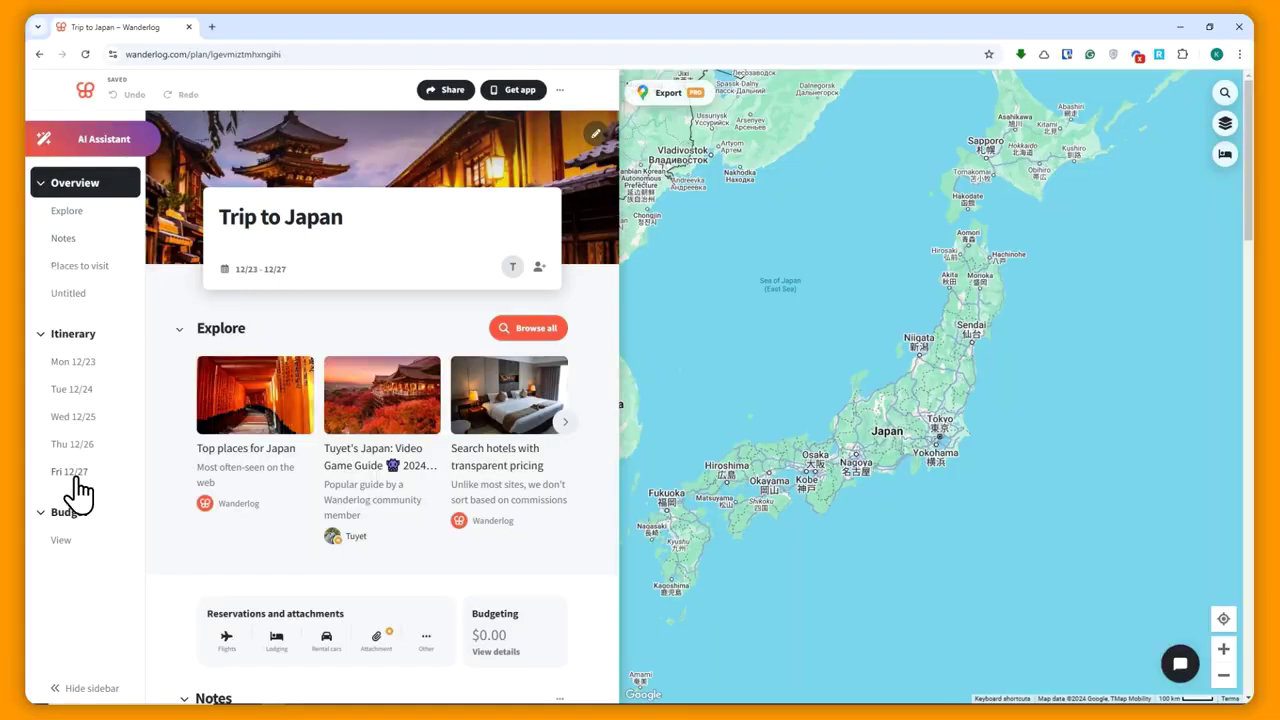
- In Budgeting, save a $2,000.00 trip budget, keeping US dollars as currency
left_click(60, 512)
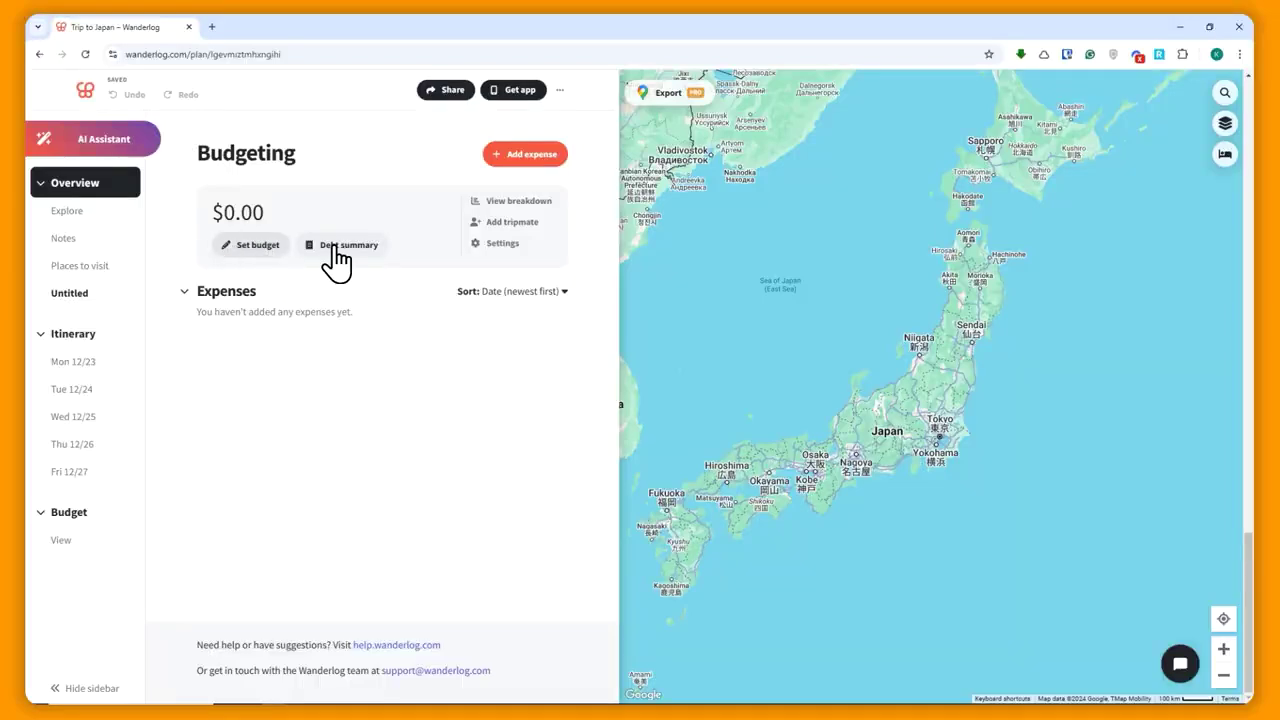
left_click(251, 246)
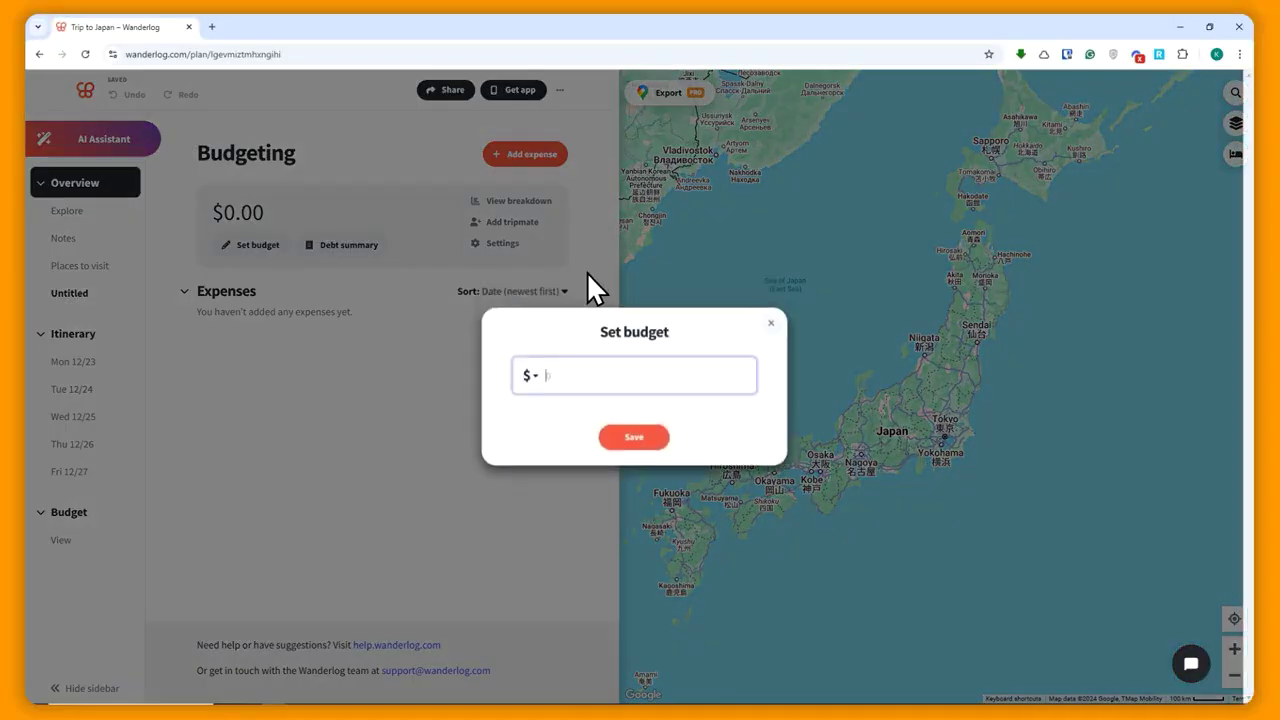
left_click(538, 380)
scroll(489, 449, "down", 3)
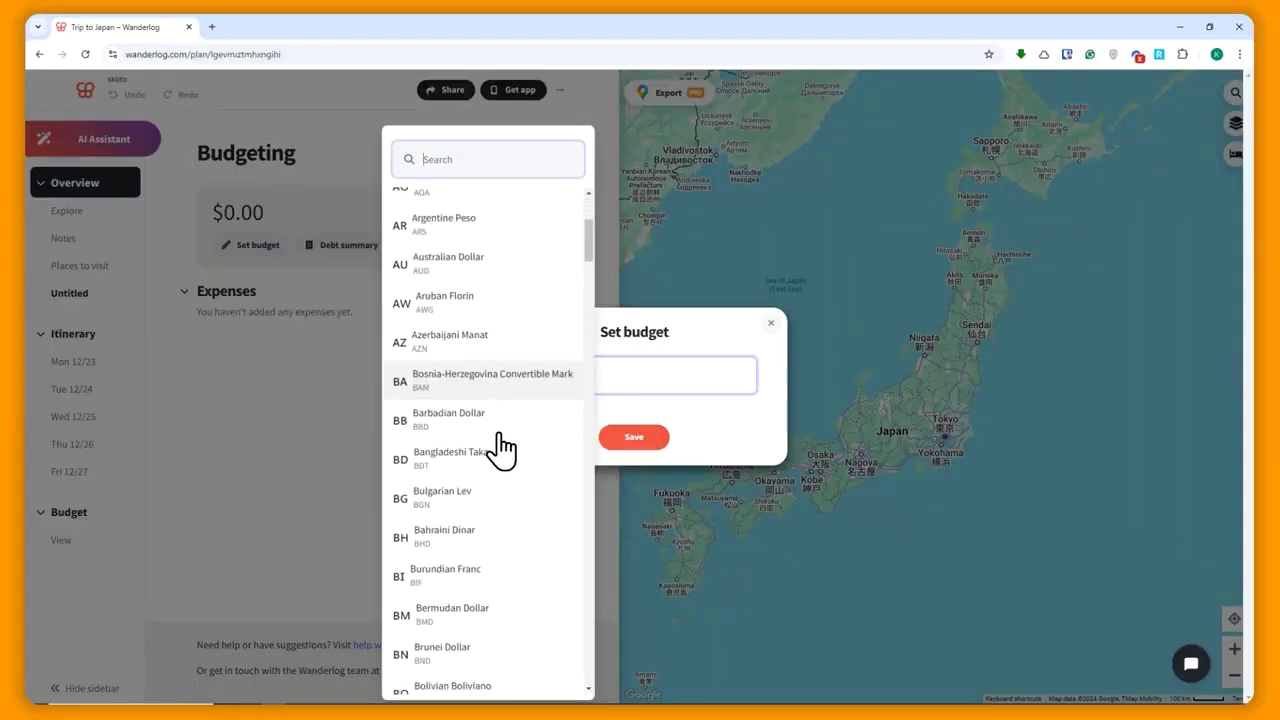
scroll(497, 340, "down", 5)
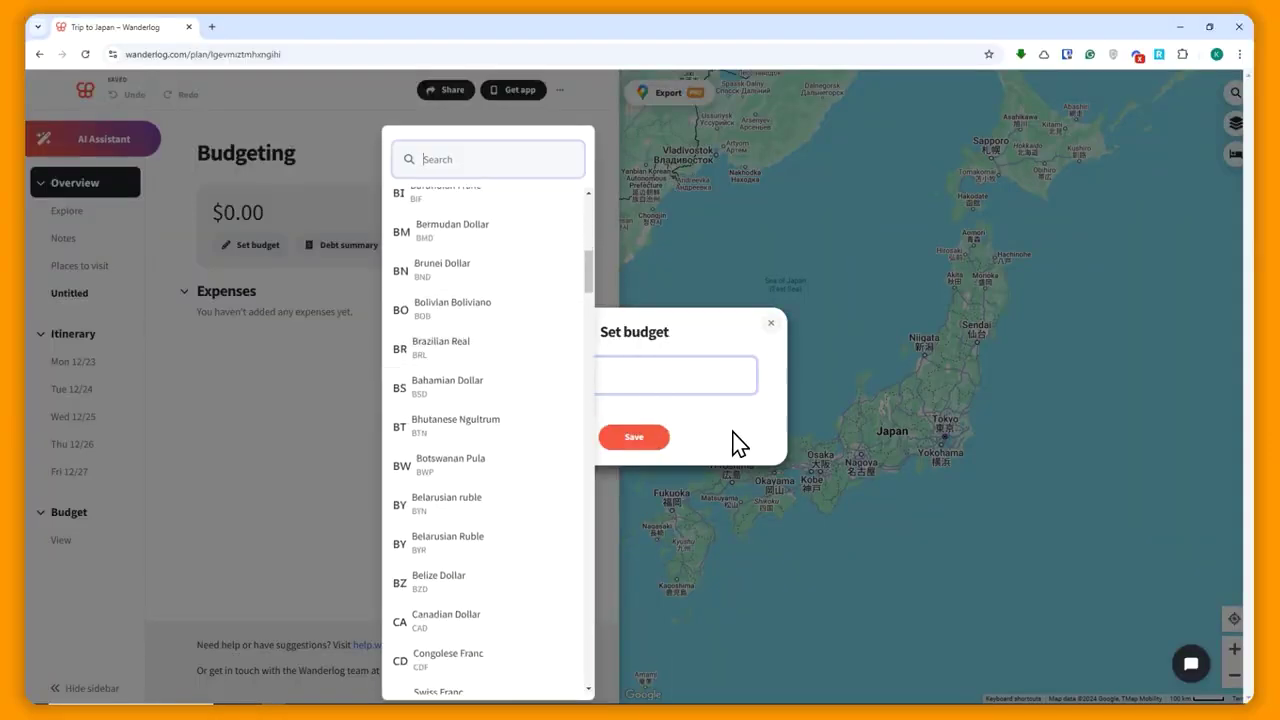
left_click(690, 392)
left_click(626, 440)
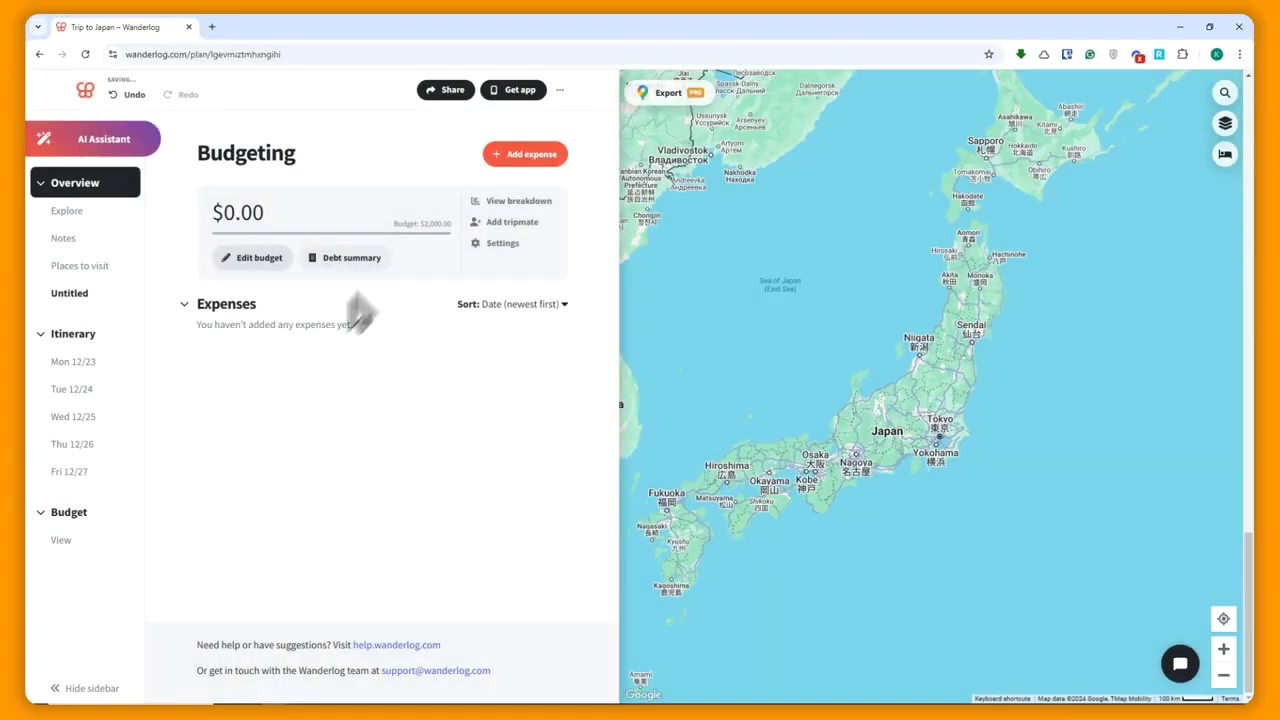
- Look over the Debt summary explanation and the View breakdown chart, then close them
left_click_drag(383, 230, 448, 232)
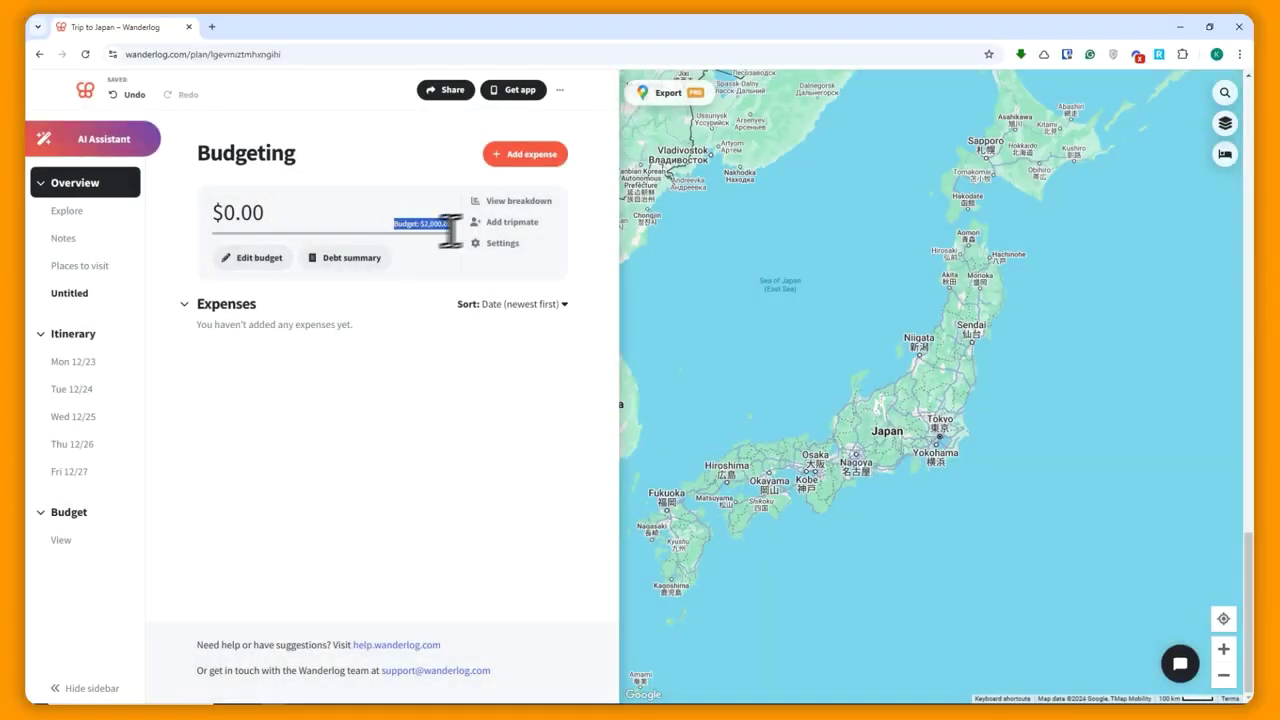
left_click(333, 258)
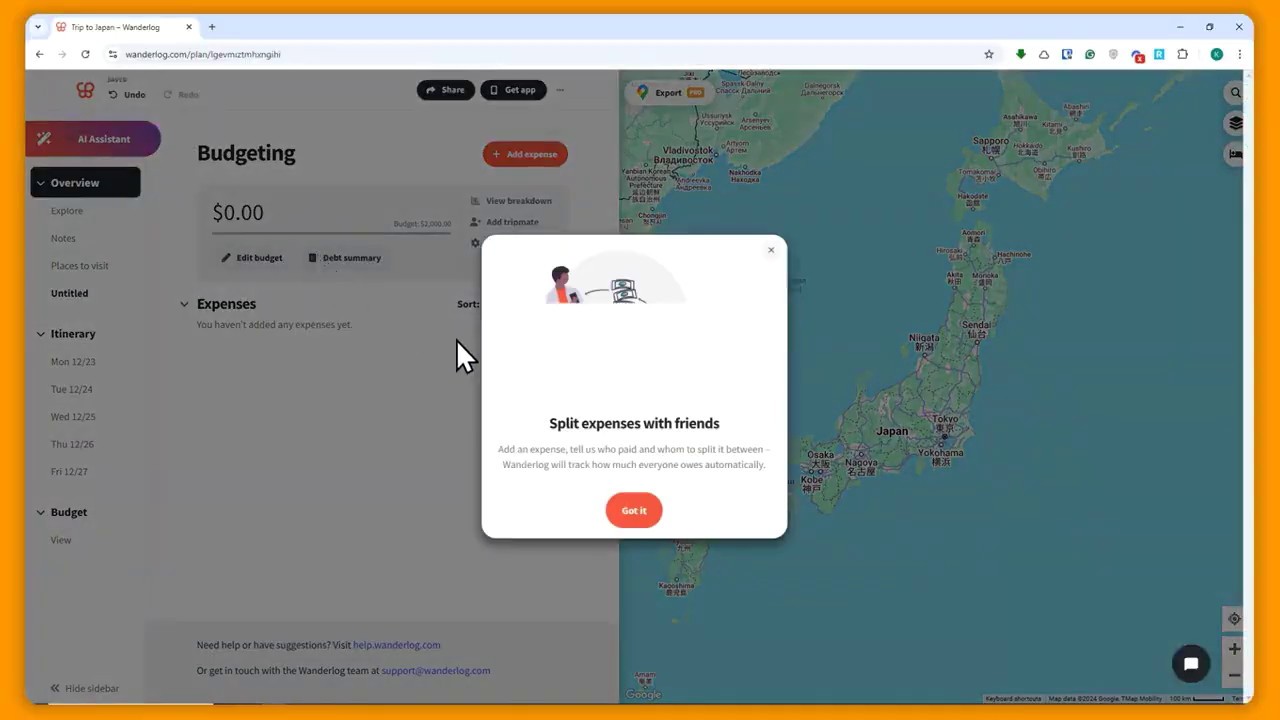
left_click_drag(507, 454, 758, 452)
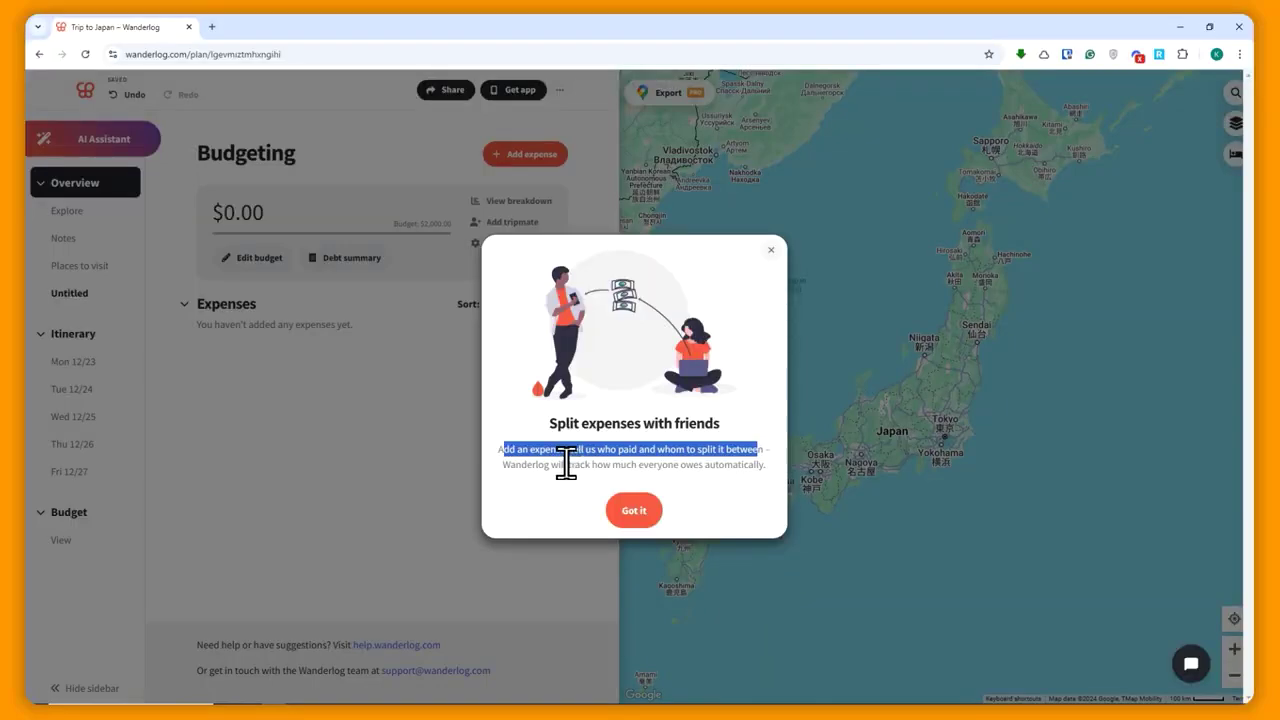
left_click(637, 514)
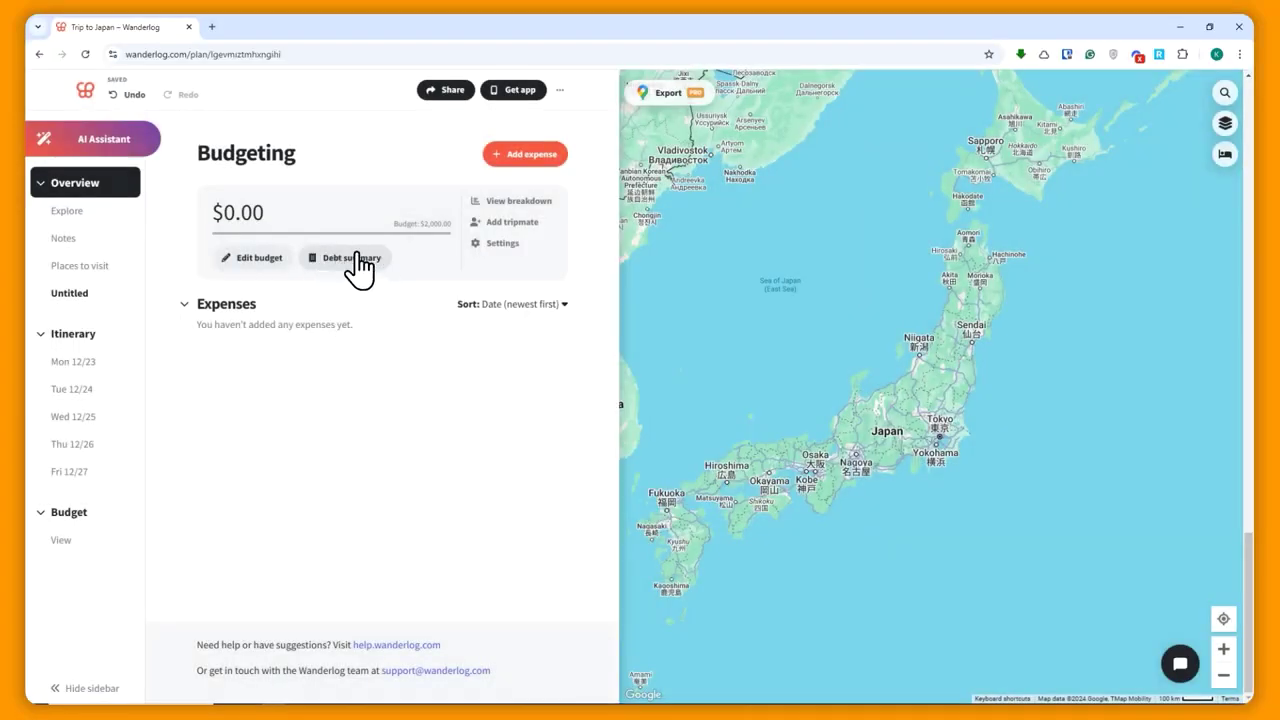
left_click(514, 208)
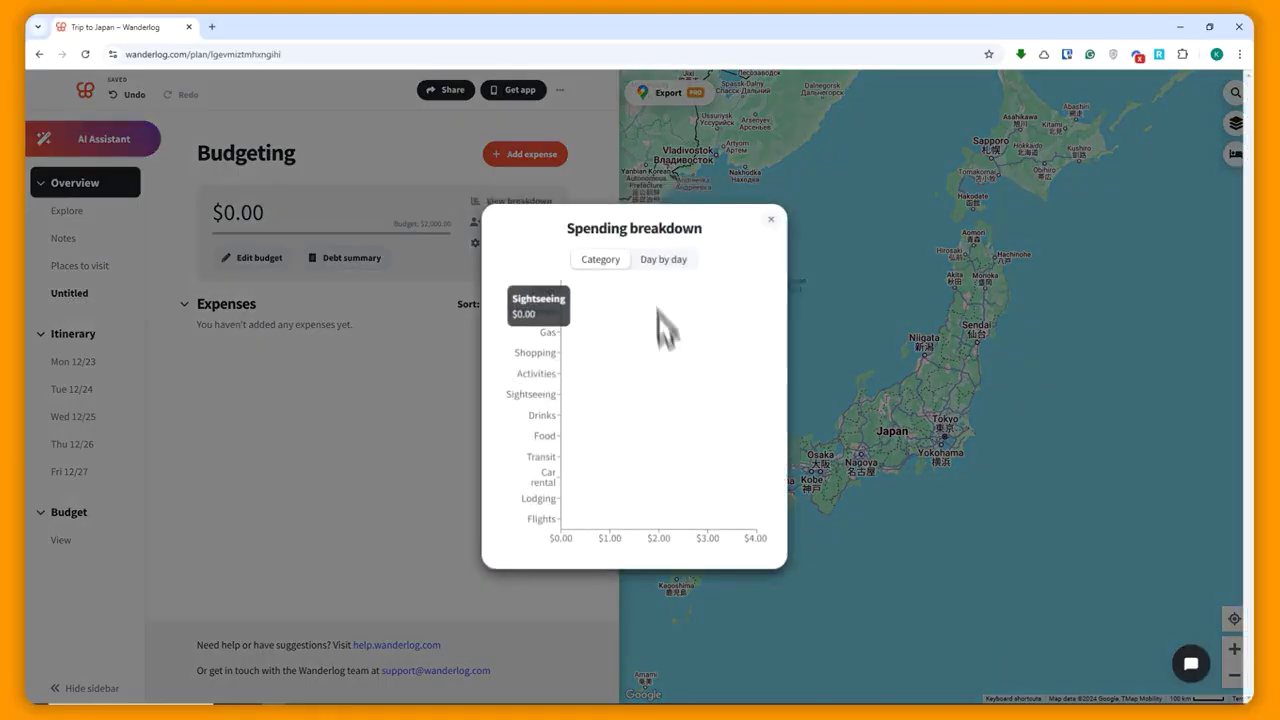
left_click(770, 219)
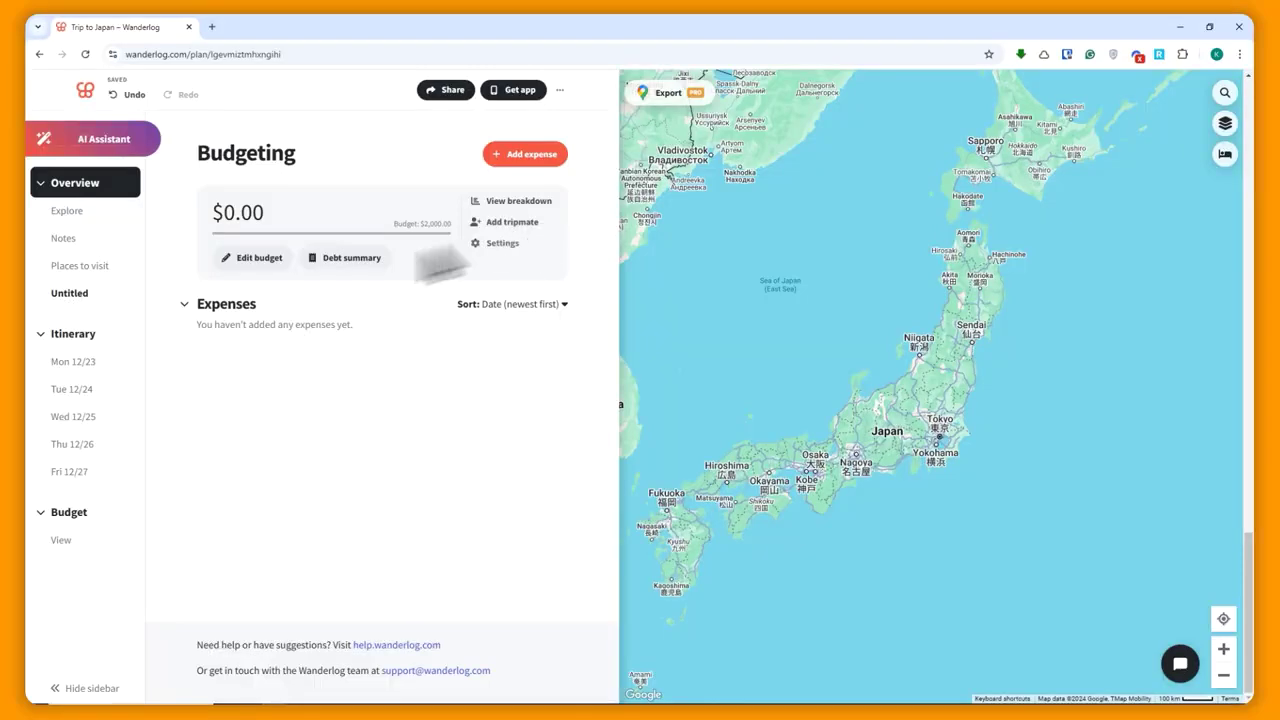
- Add a new Flights expense with an amount of 250.00
left_click(515, 160)
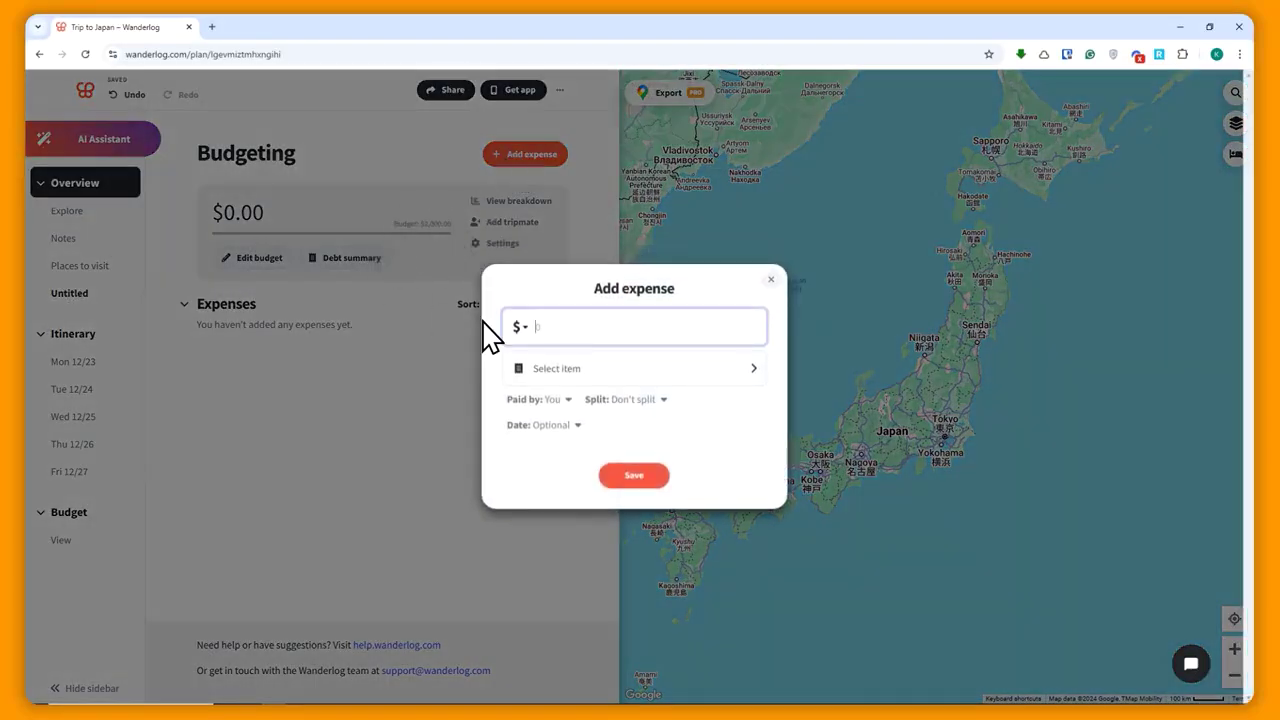
left_click(556, 368)
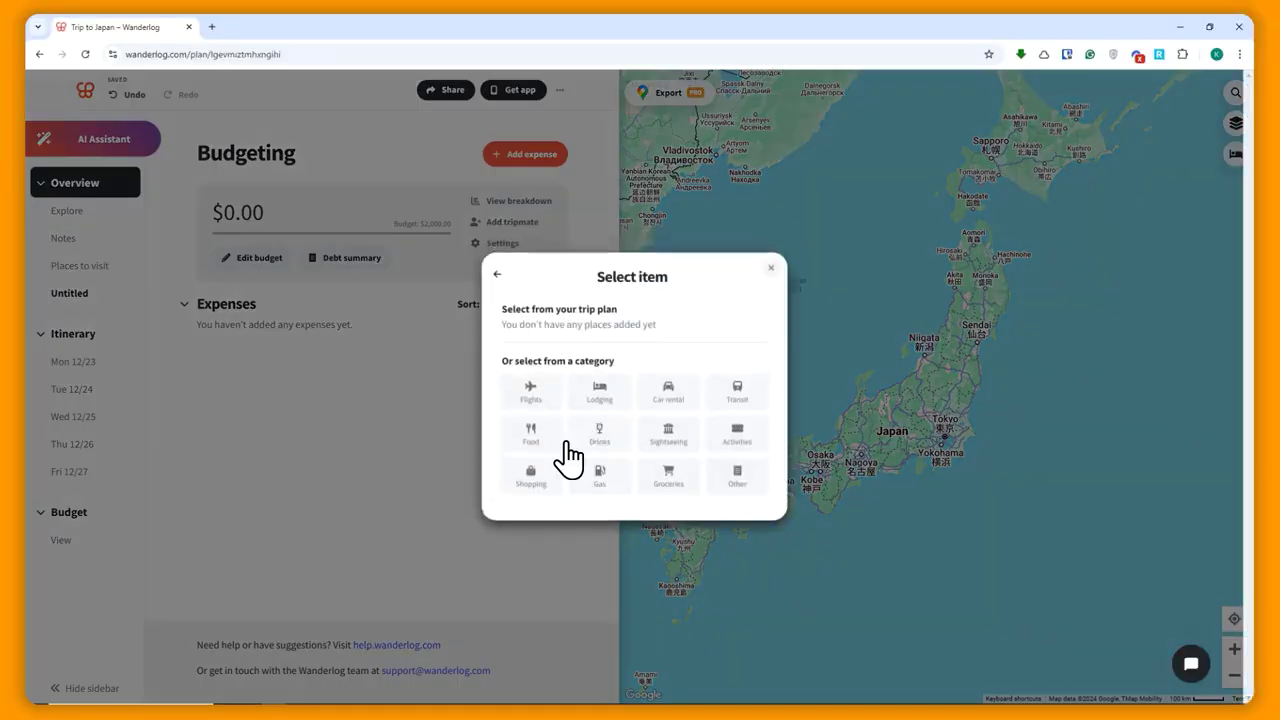
left_click(551, 405)
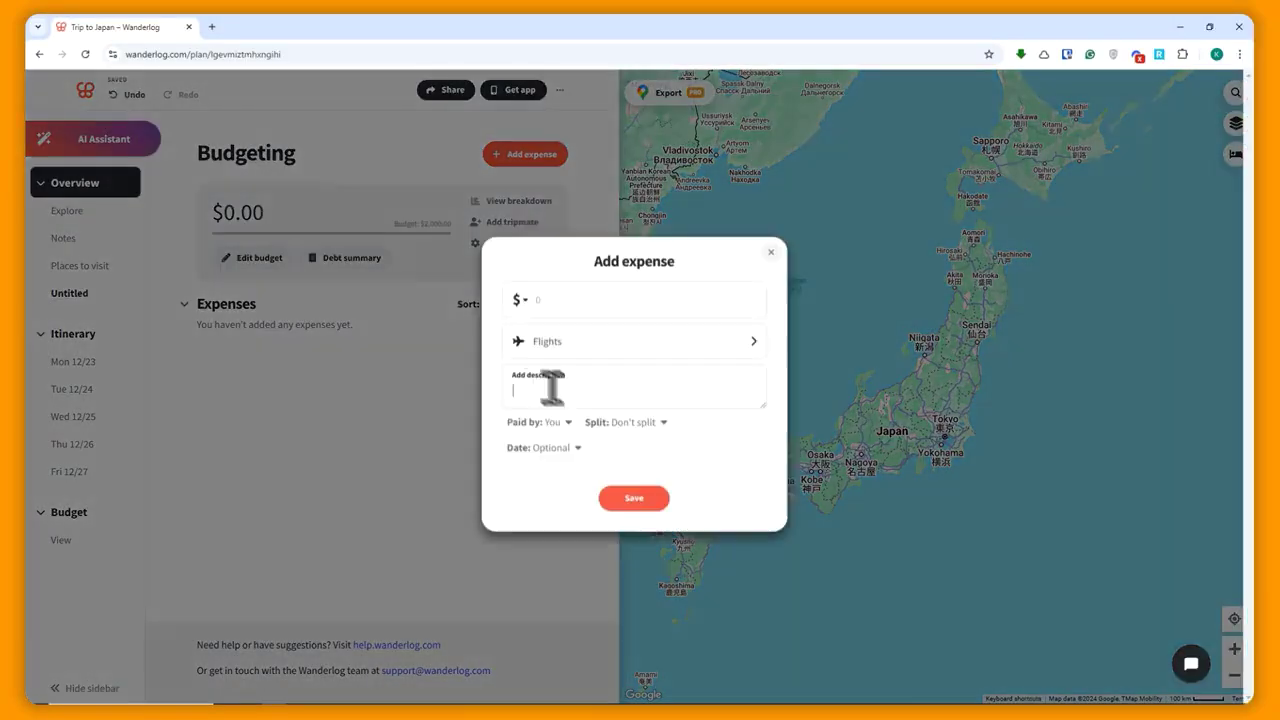
left_click(580, 300)
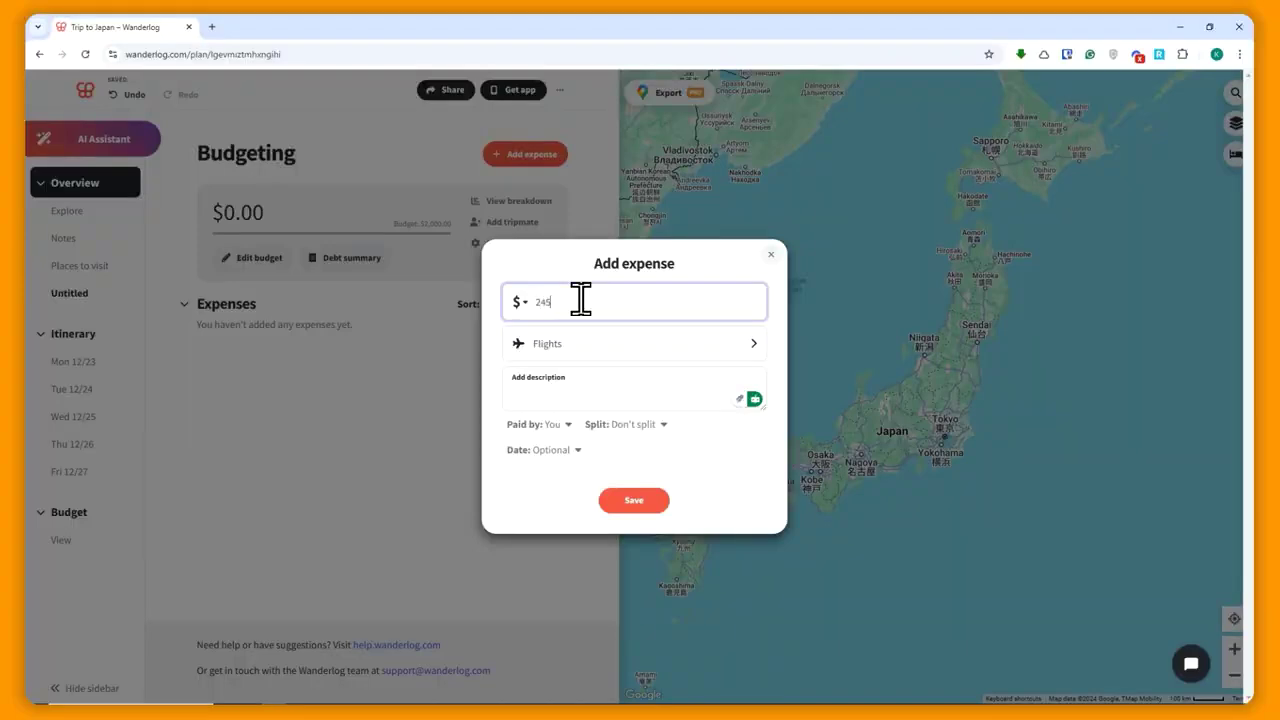
left_click(698, 495)
- Keep yourself as payer, leave it unsplit and undated, and save the expense
left_click(558, 390)
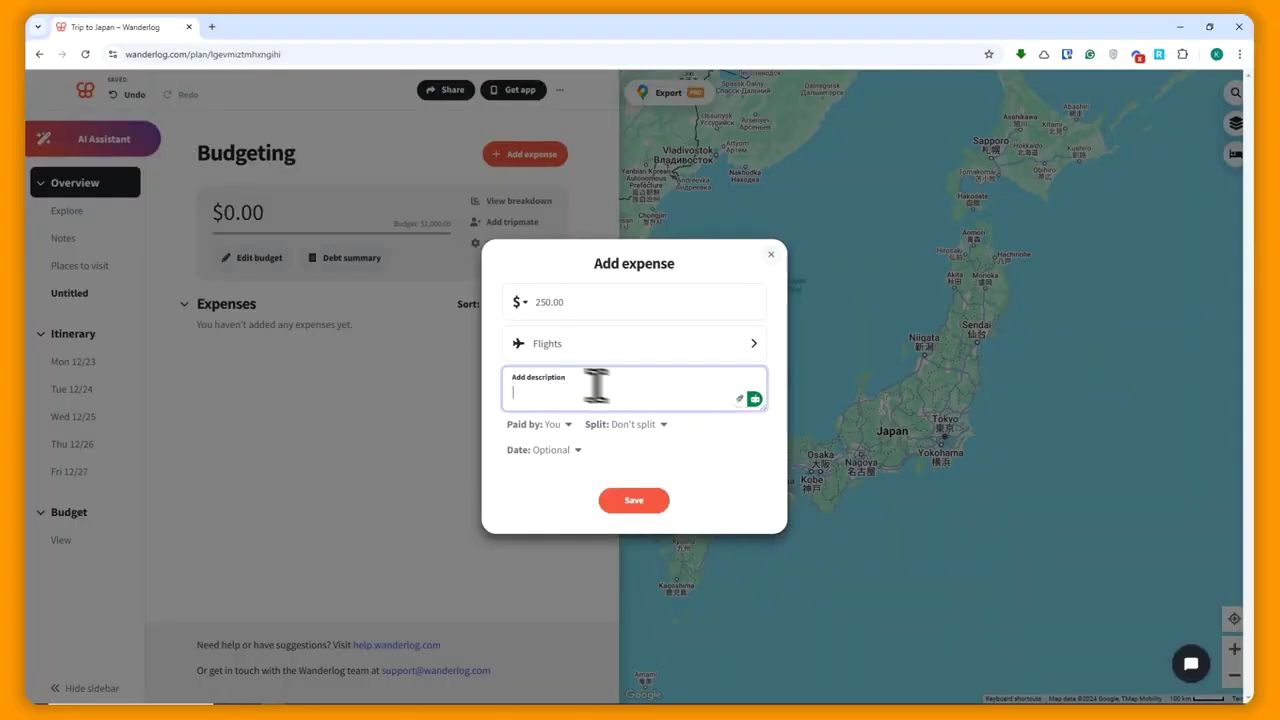
left_click(562, 425)
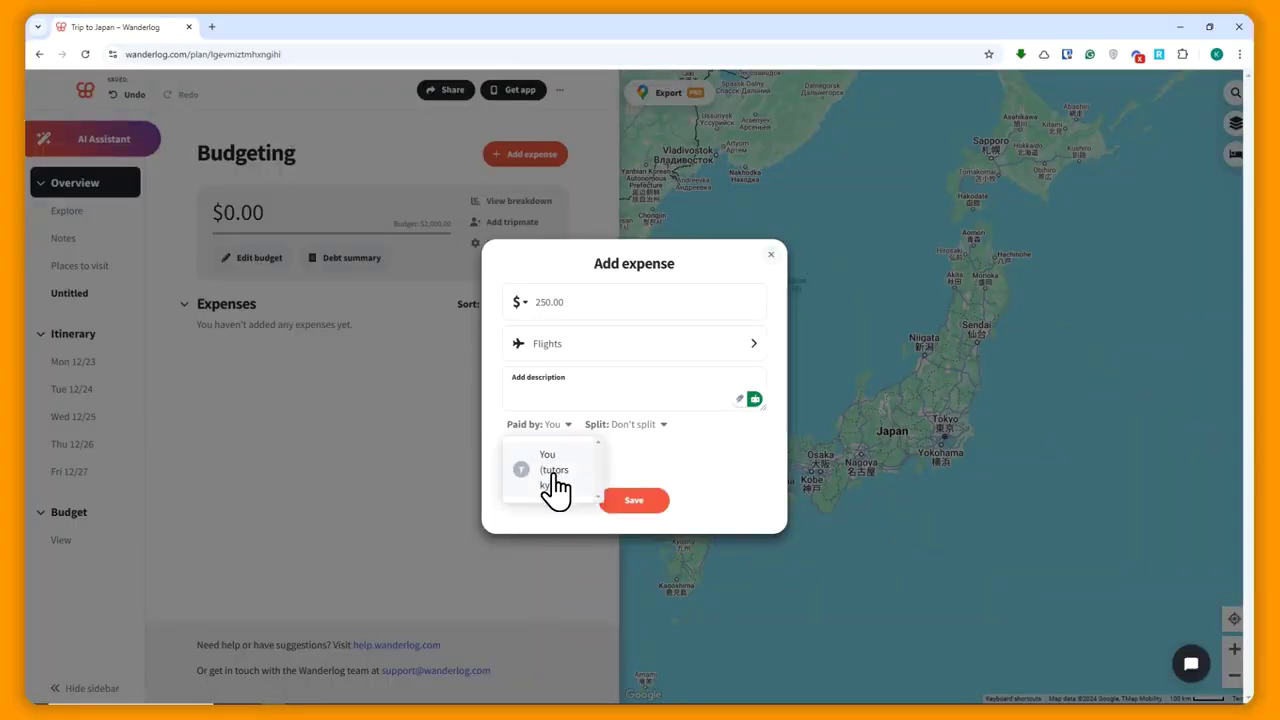
left_click(556, 487)
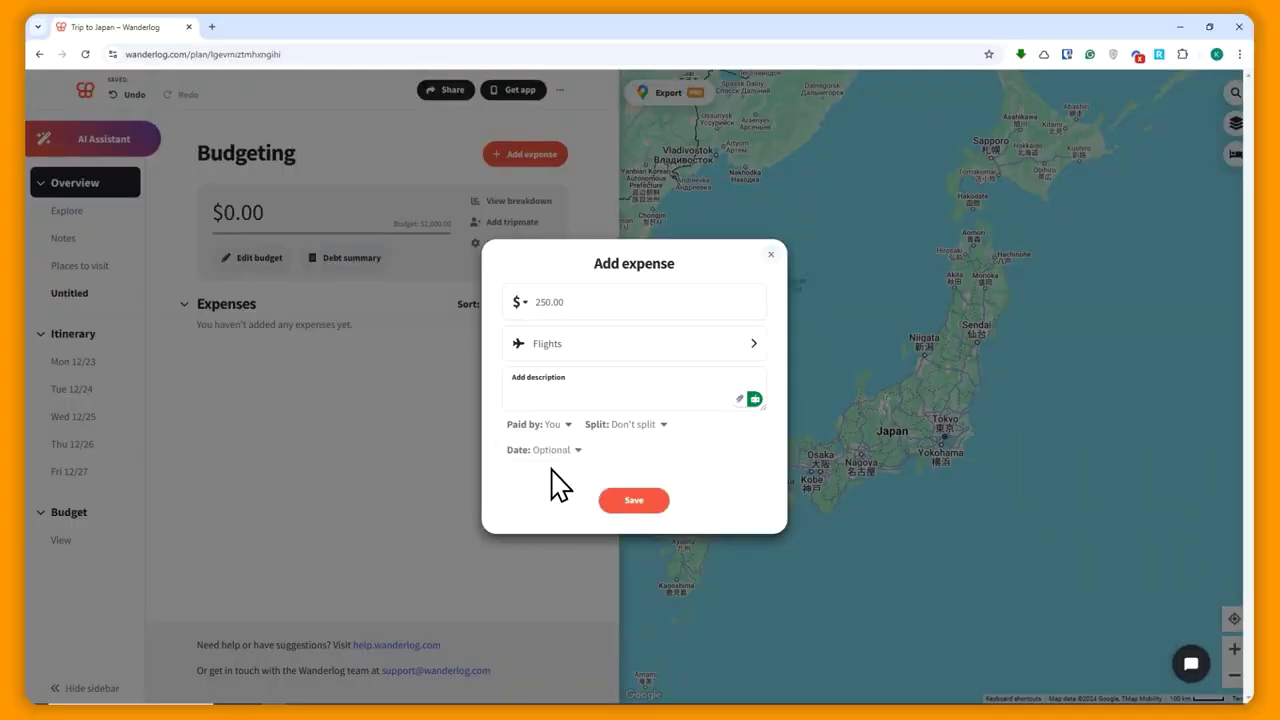
left_click(625, 430)
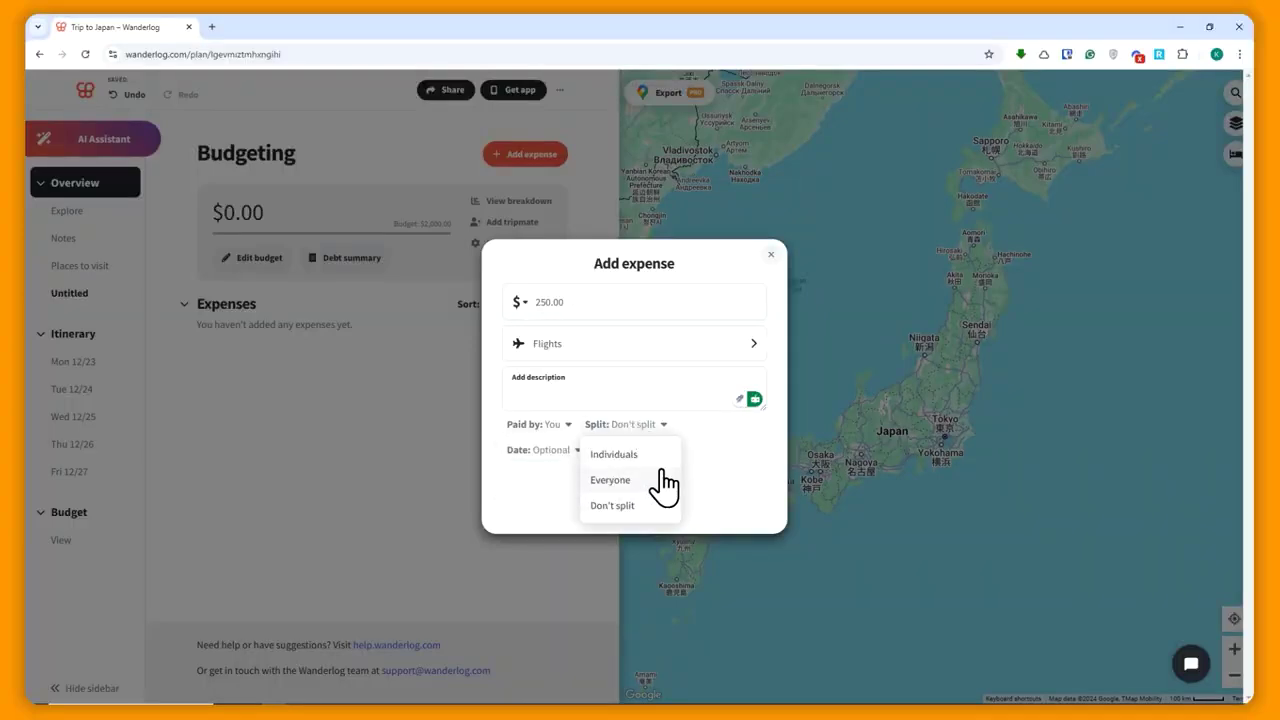
left_click(714, 460)
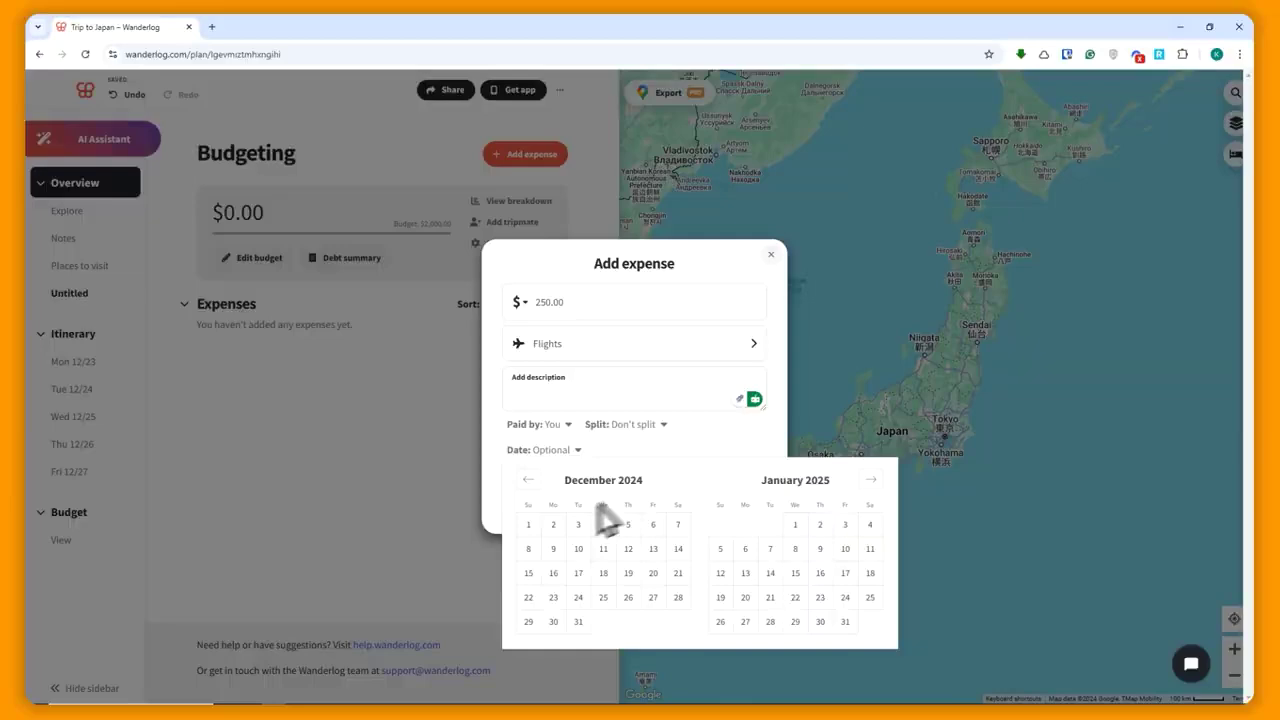
left_click(552, 450)
left_click(721, 431)
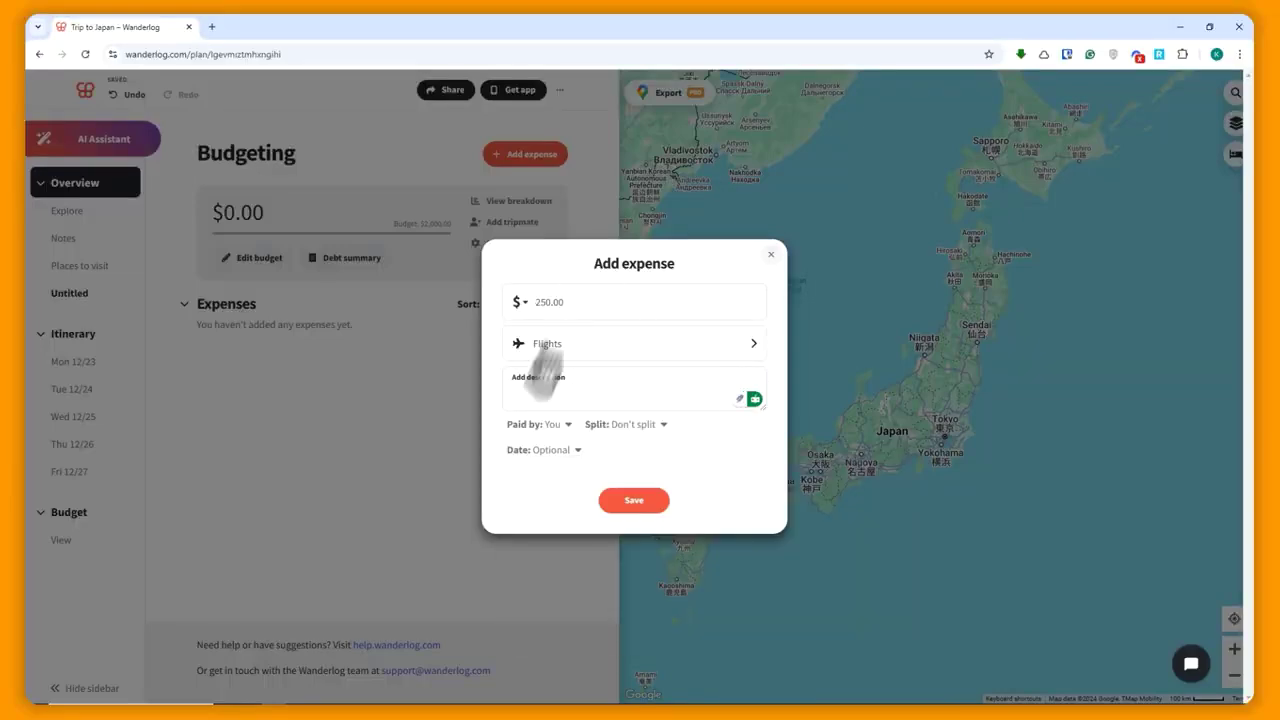
left_click(624, 502)
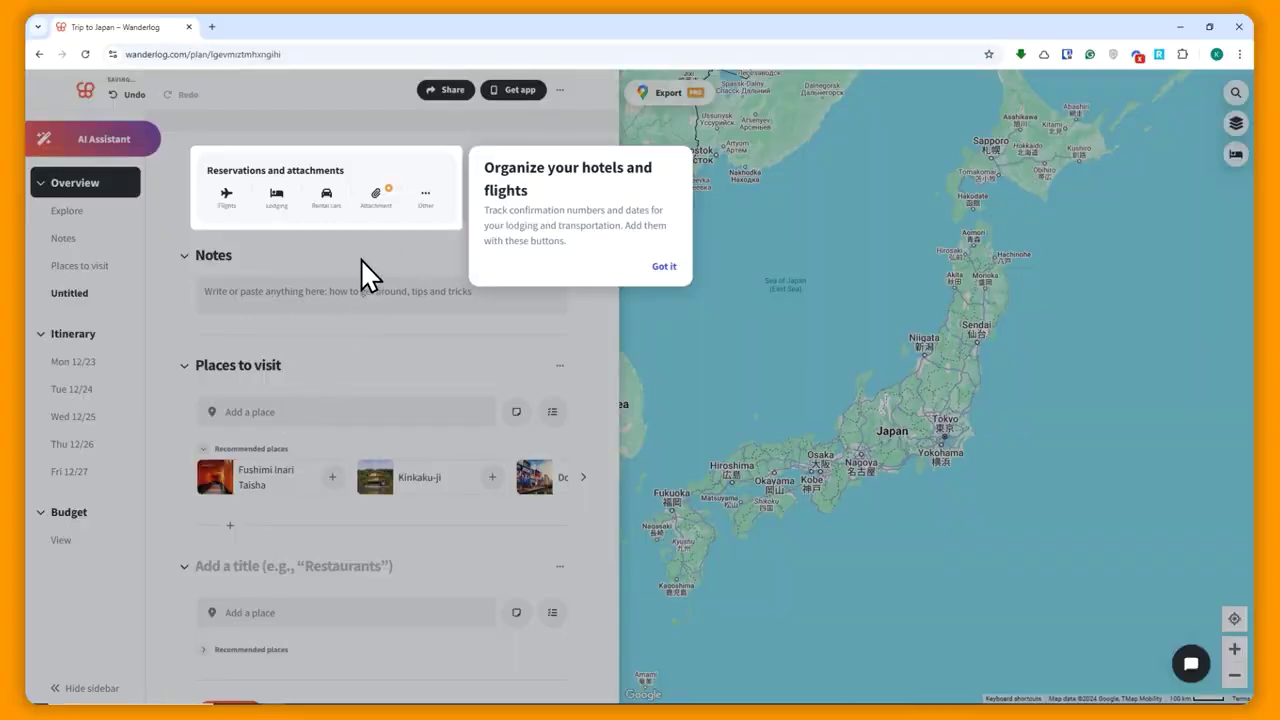
- Dismiss the hotels-and-flights tip, check the $250.00 Flights expense, then go to the Itinerary
left_click(662, 268)
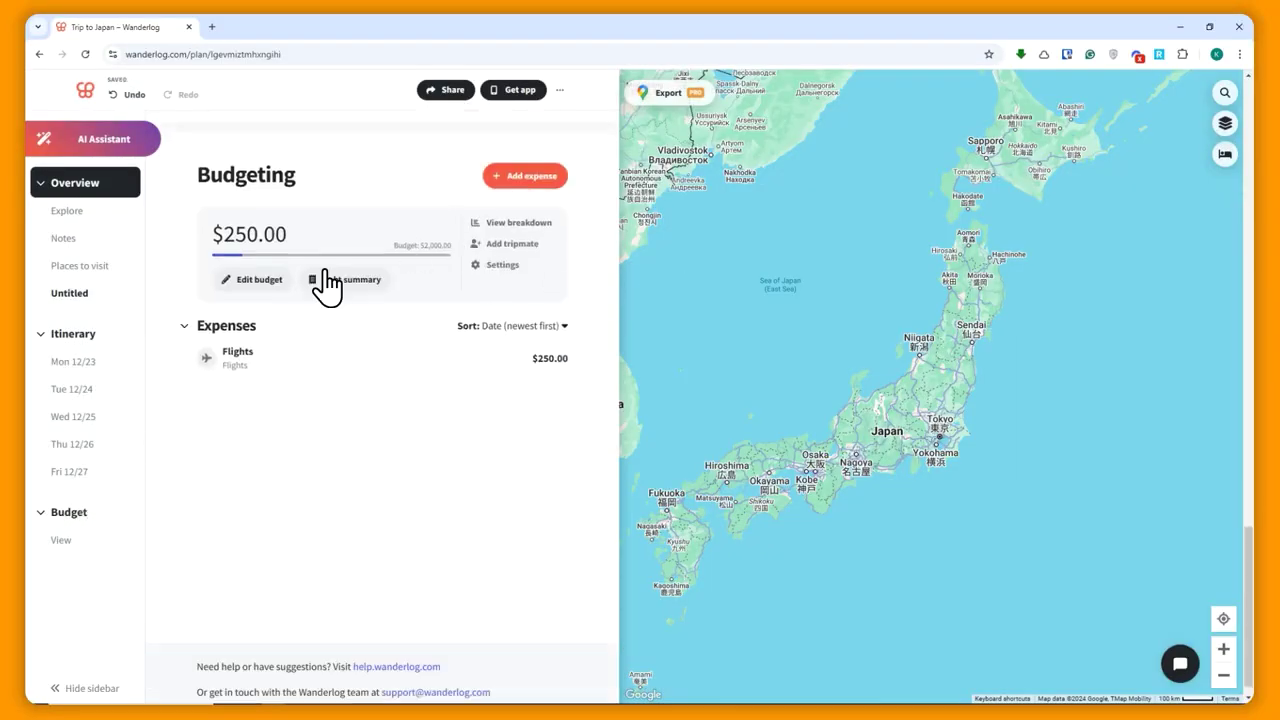
left_click(318, 360)
left_click(313, 238)
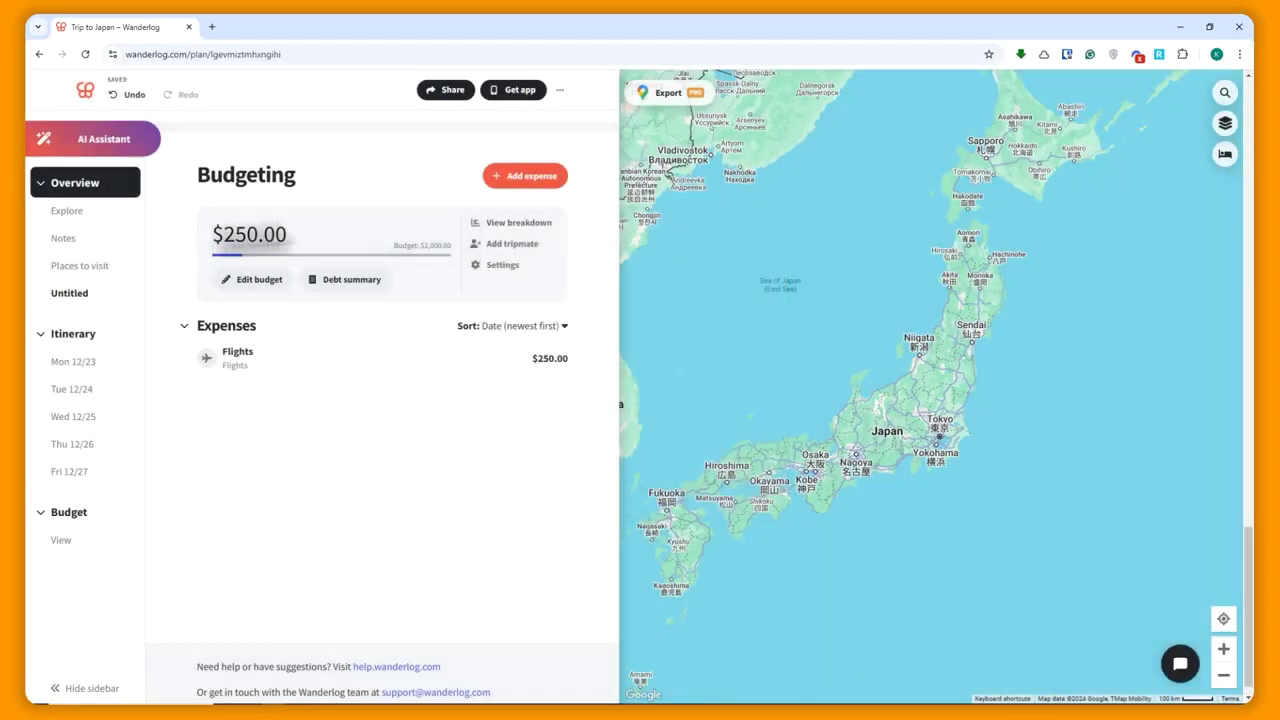
left_click_drag(222, 234, 291, 232)
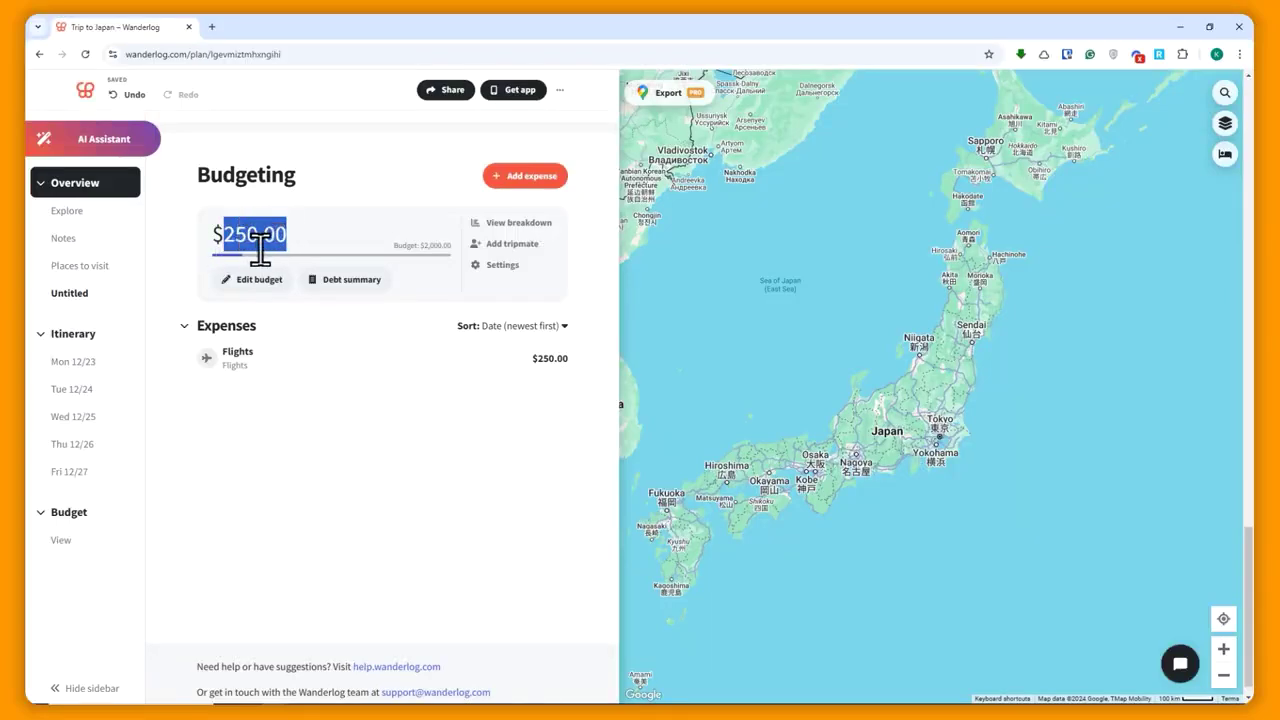
left_click(417, 252)
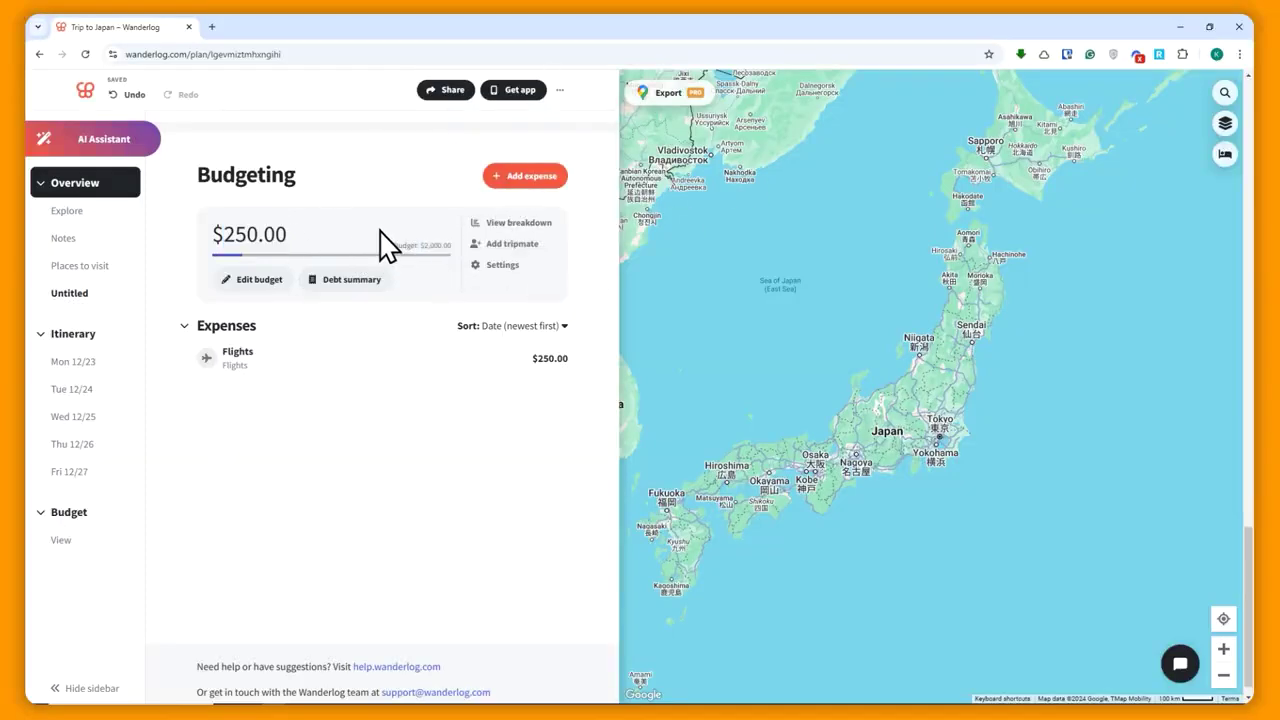
left_click(64, 335)
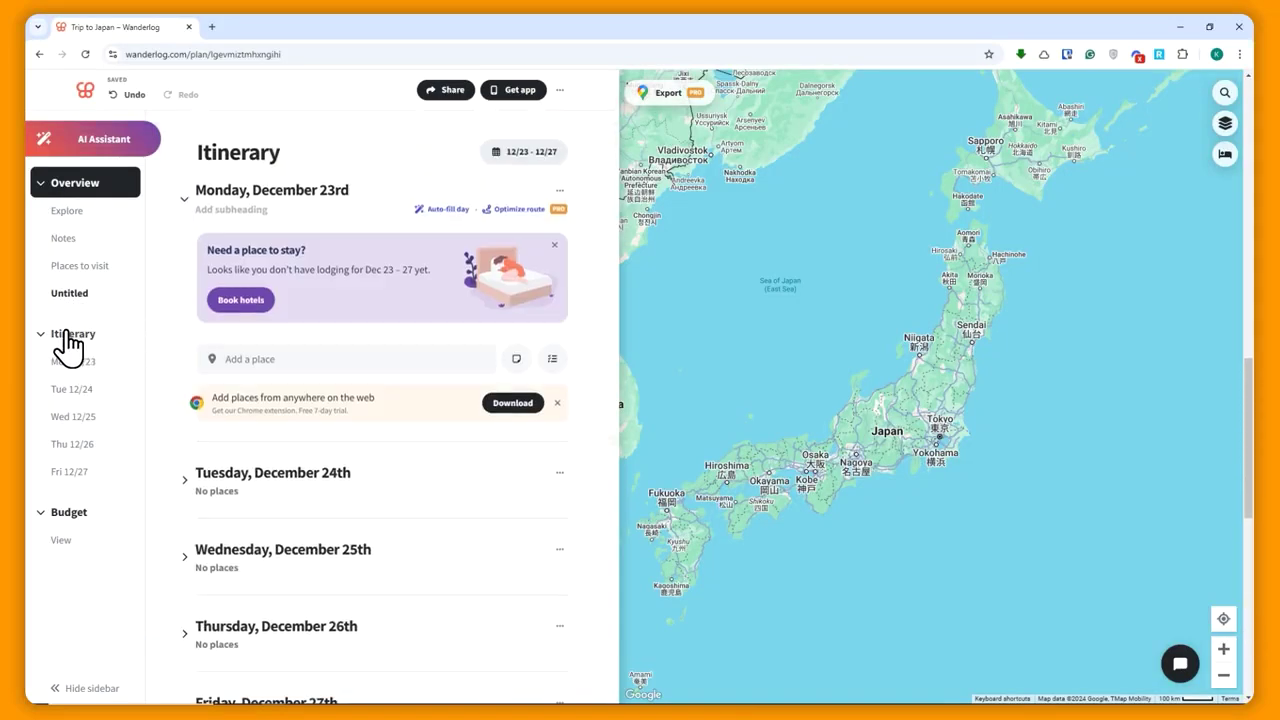
- Expand Tuesday, December 24th and pick Add already-booked hotel under its Book hotels options
scroll(366, 457, "down", 2)
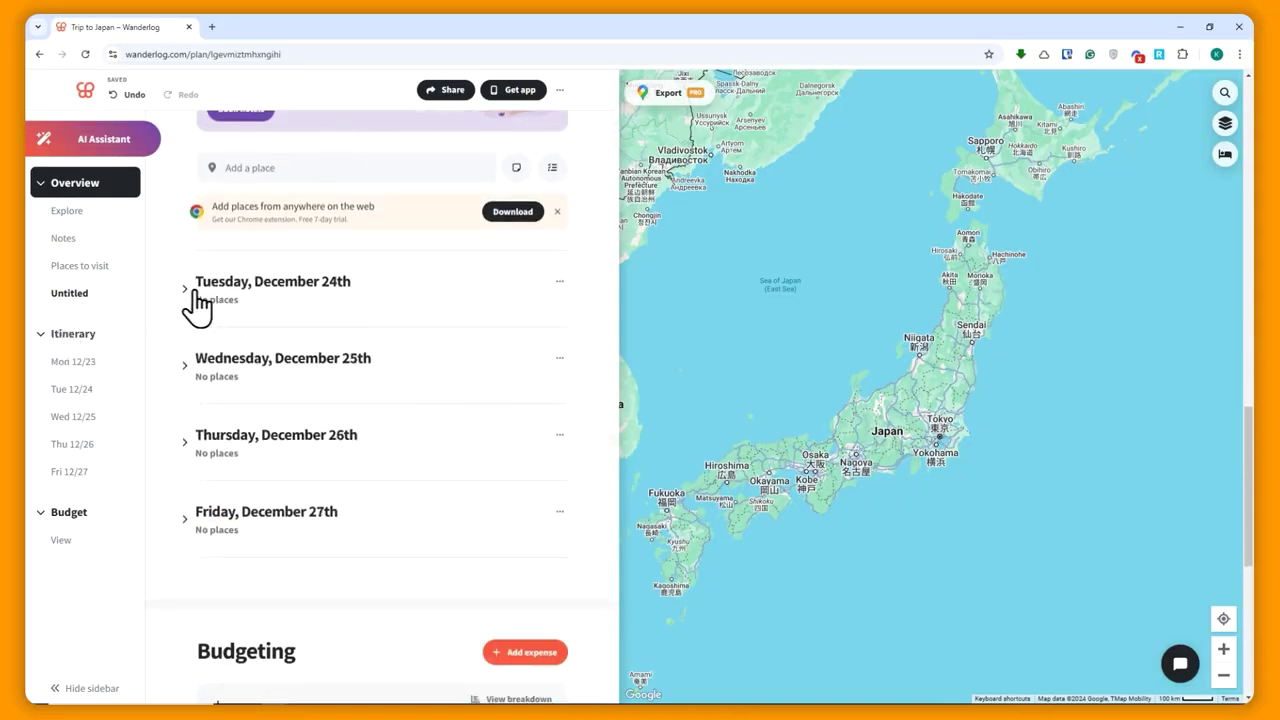
left_click(186, 296)
left_click_drag(222, 339, 418, 345)
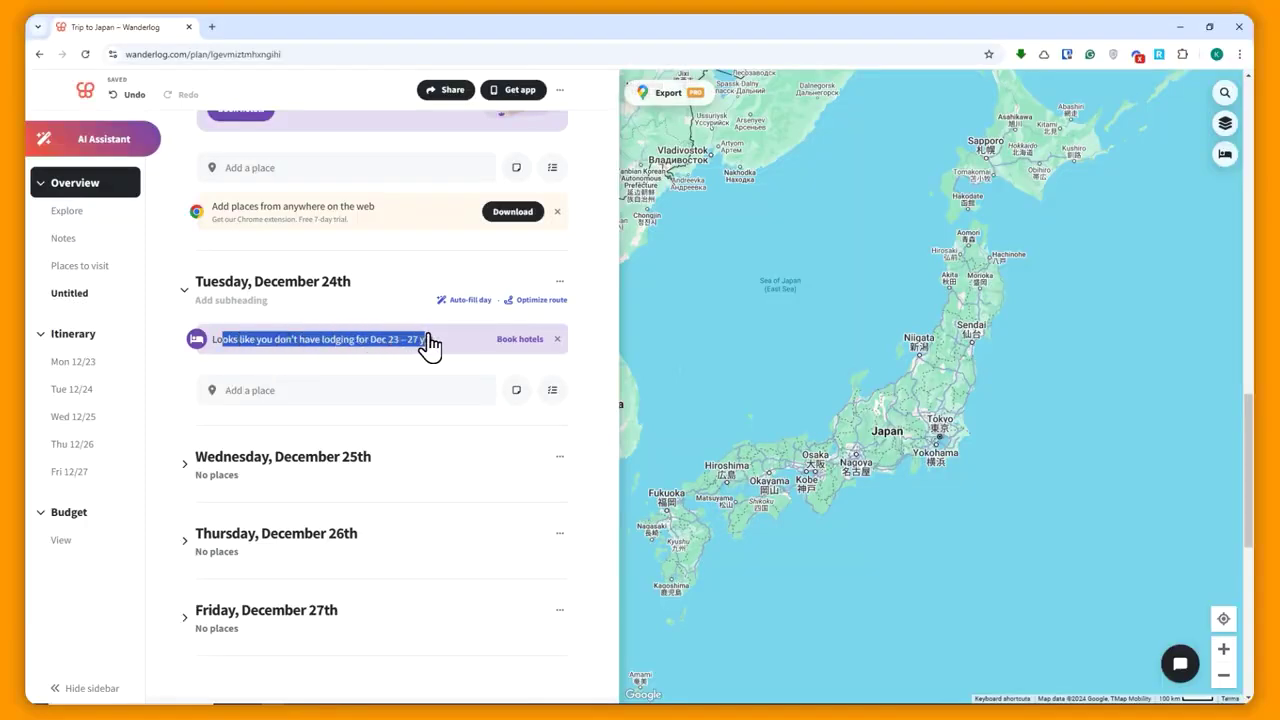
mouse_move(486, 360)
left_click(514, 345)
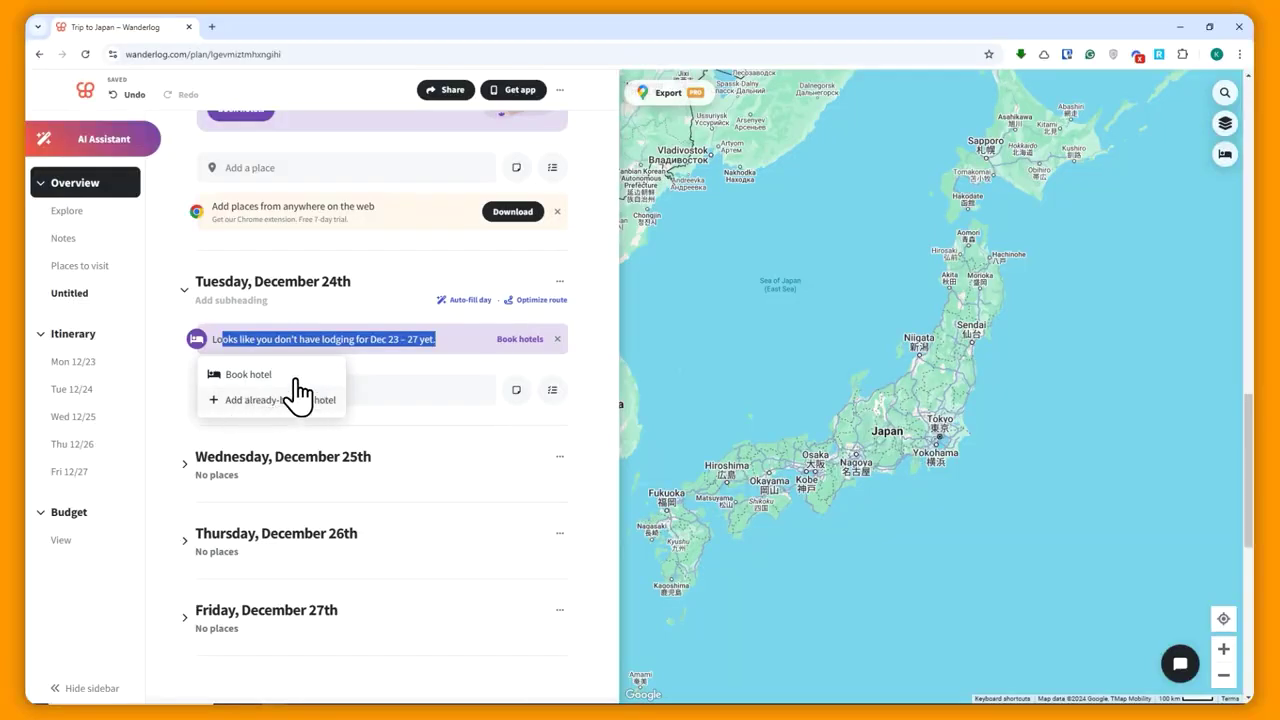
left_click(245, 405)
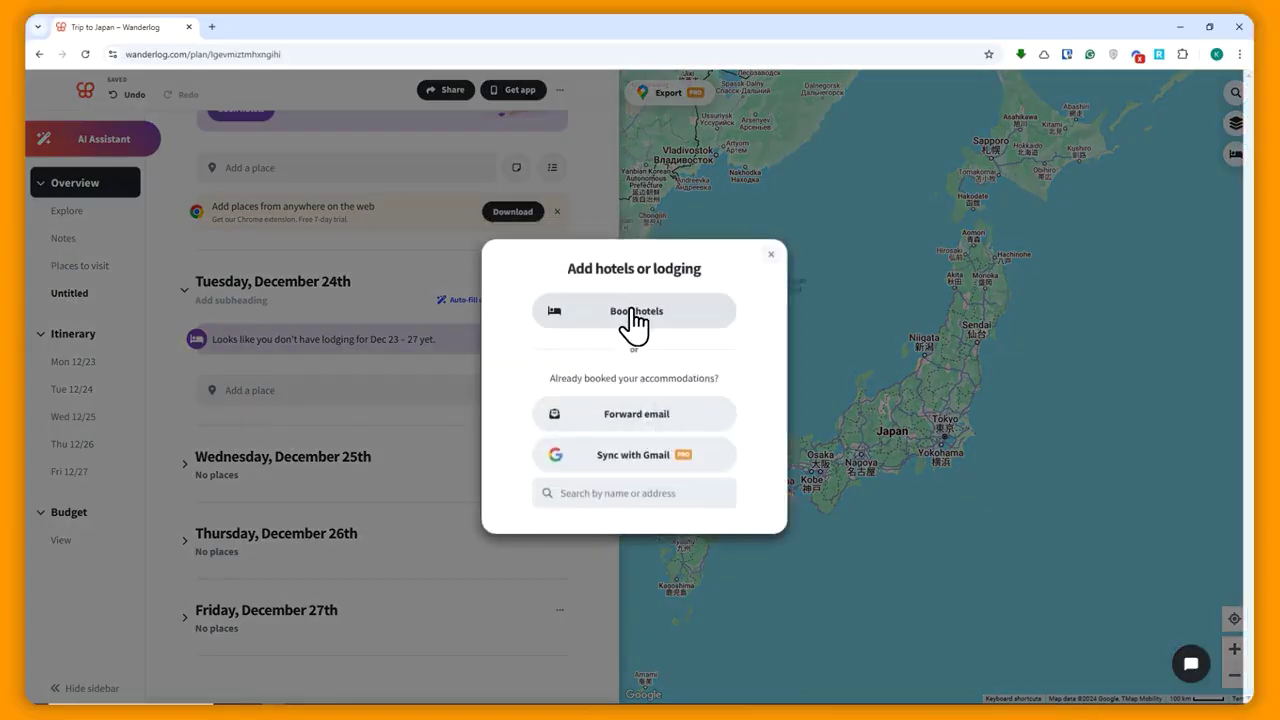
- Open the hotel booking search and close it without searching
left_click(638, 330)
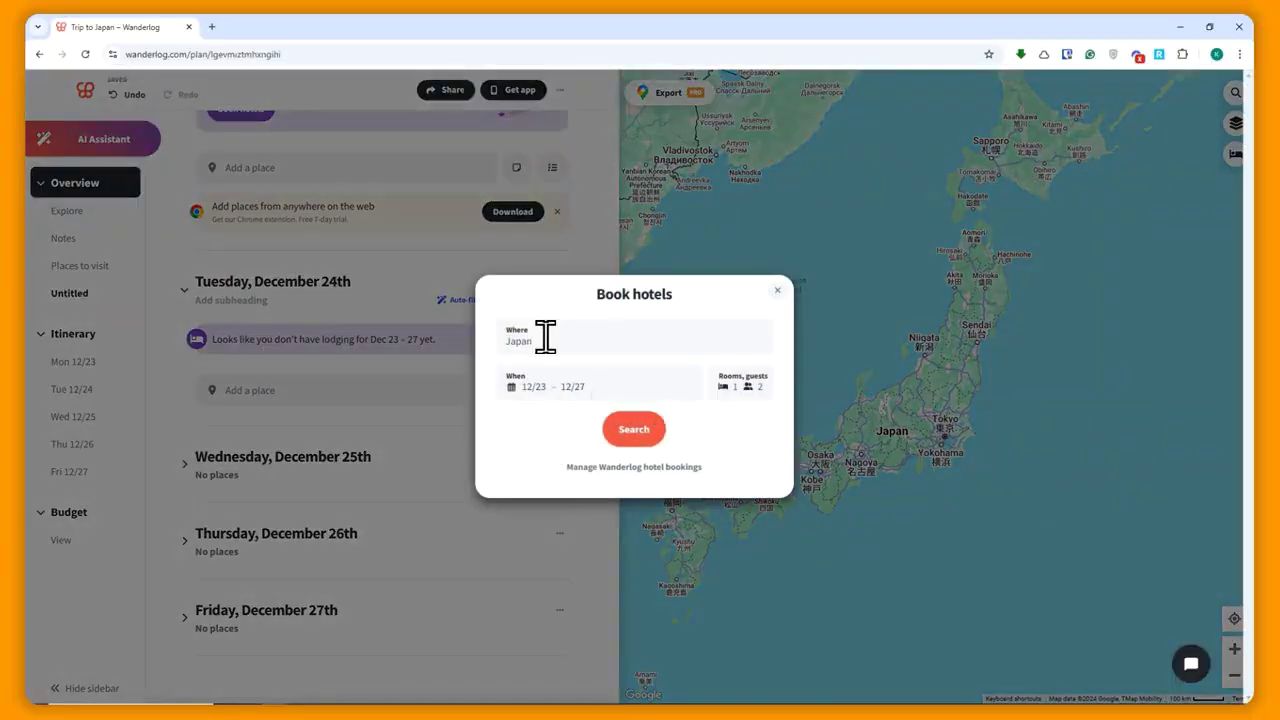
left_click(549, 338)
left_click(777, 290)
left_click(777, 290)
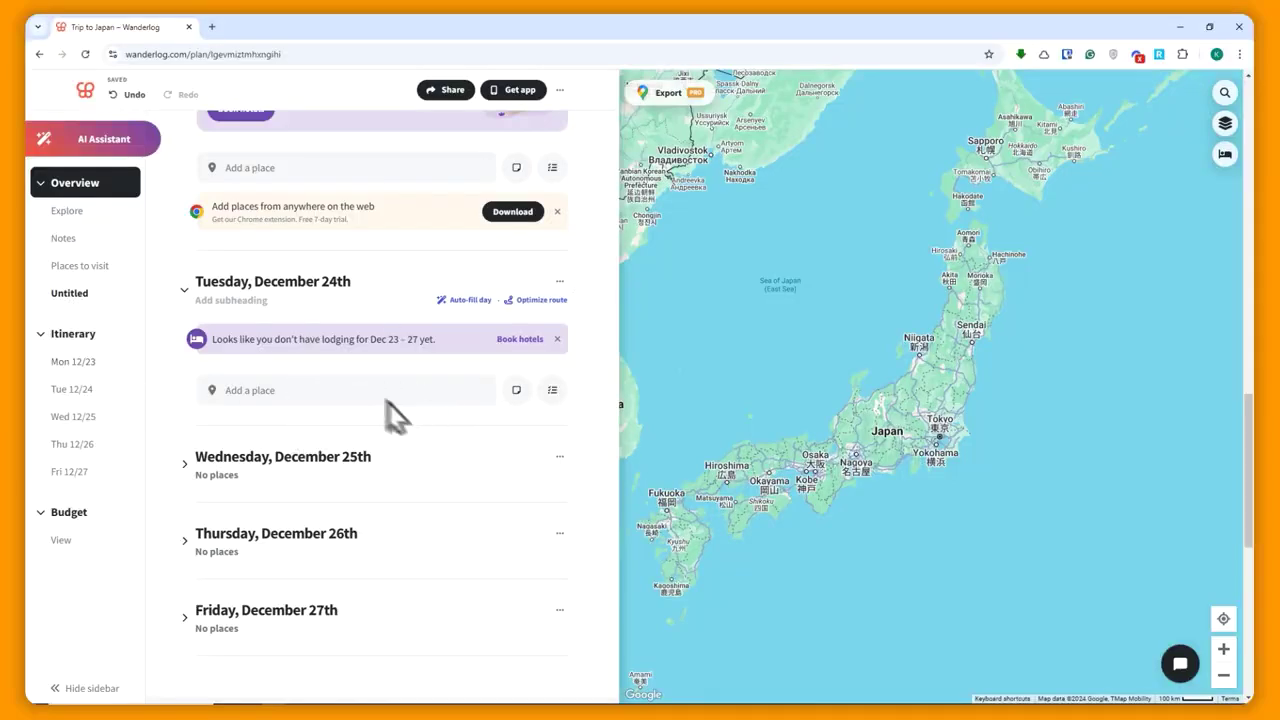
- Try Add a place on Tuesday, then expand Wednesday, December 25th
left_click(332, 405)
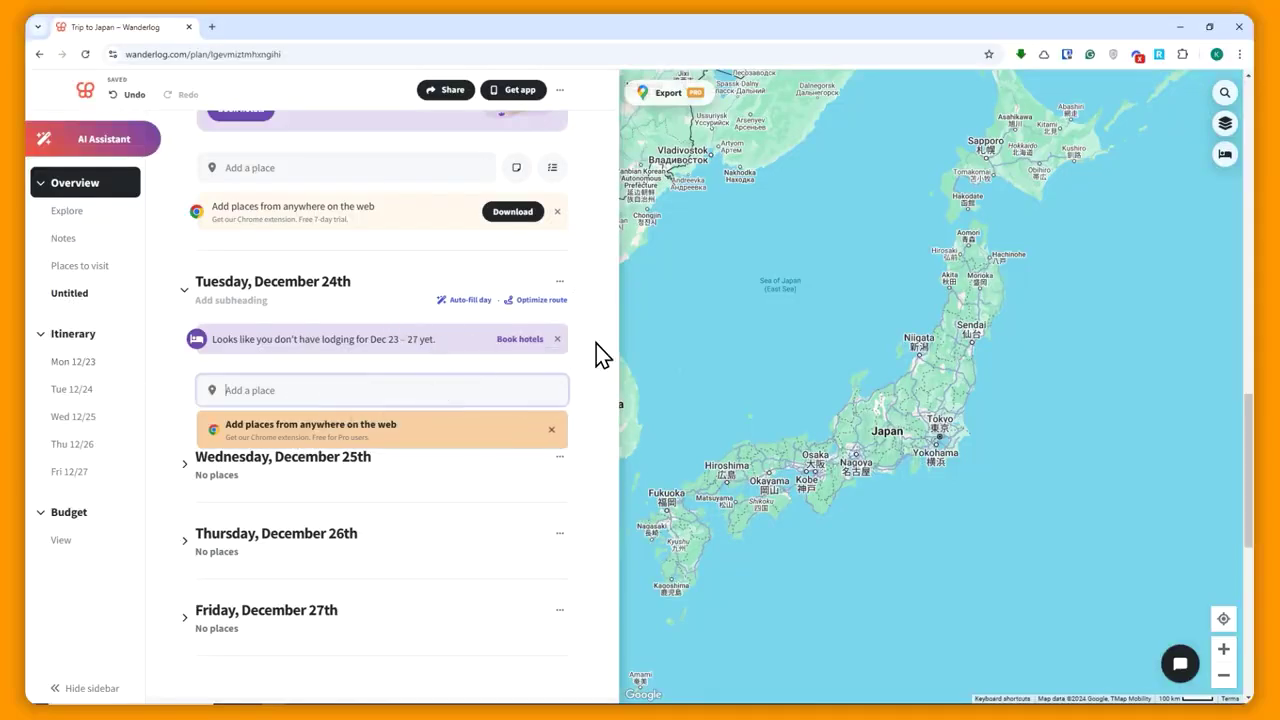
left_click(334, 391)
left_click(376, 463)
scroll(365, 540, "down", 1)
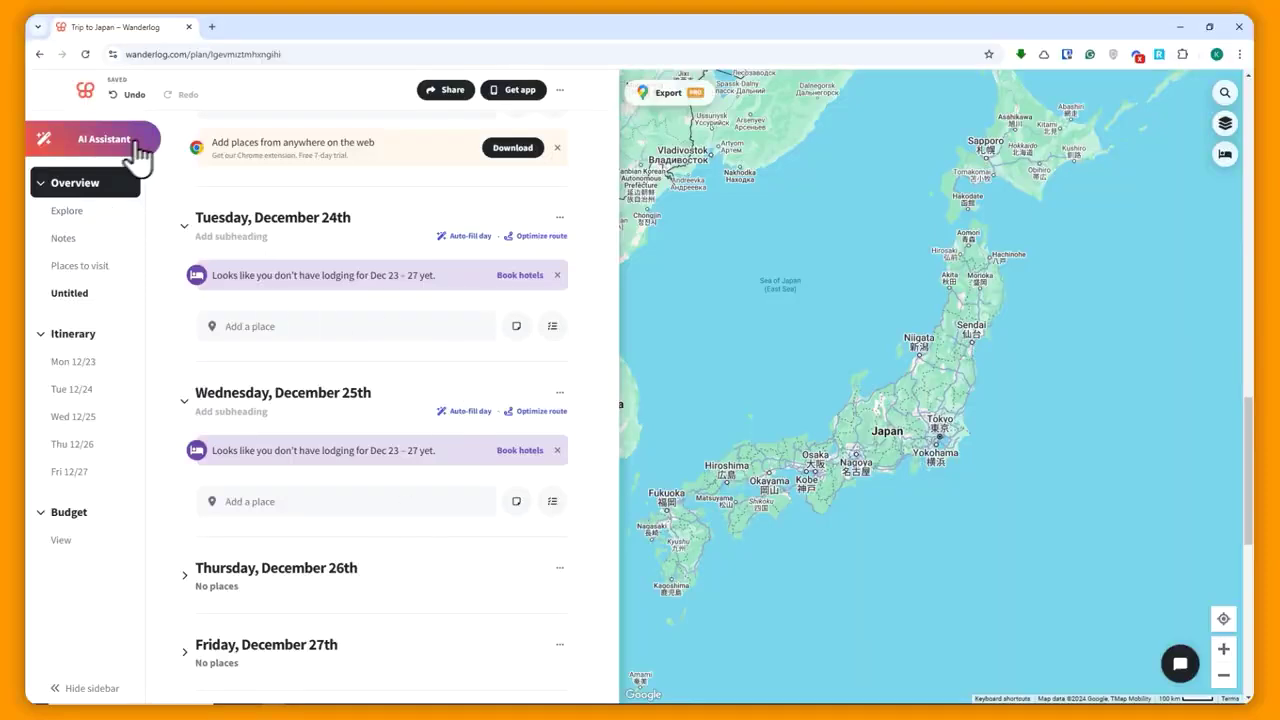
- Ask the AI Assistant which places in Japan not to miss, then dismiss its tips
left_click(92, 139)
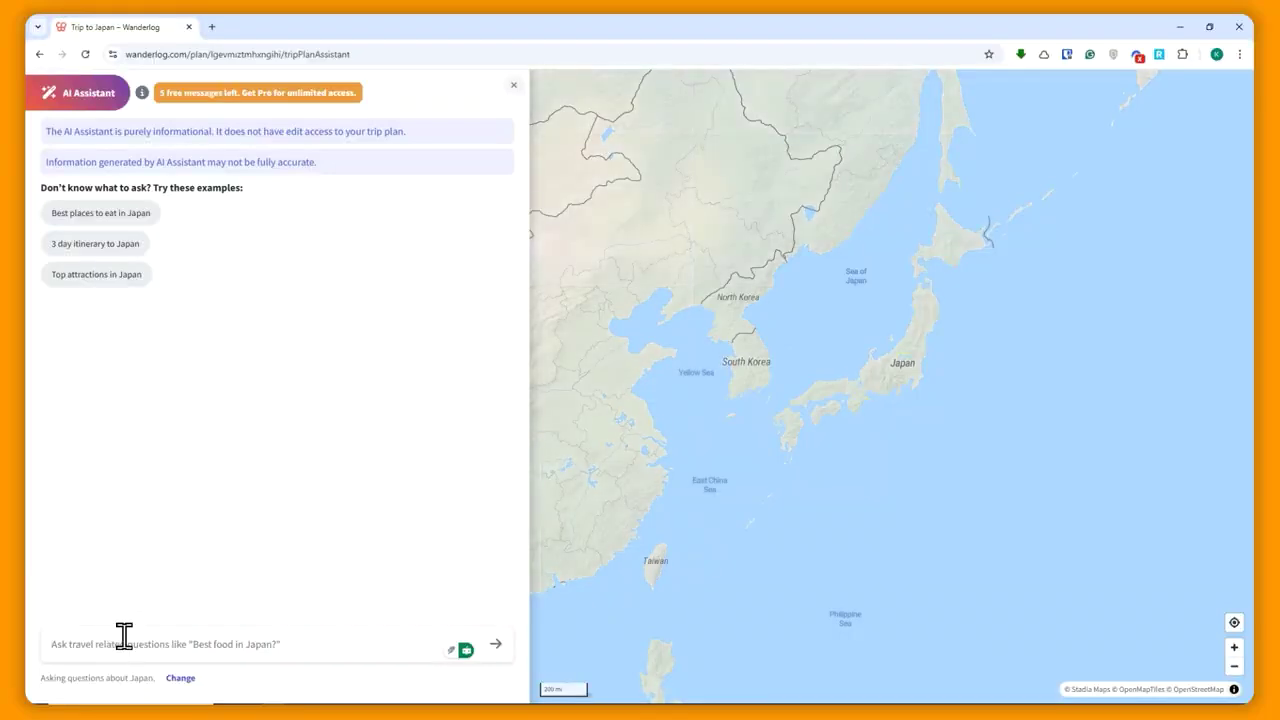
type("Wh")
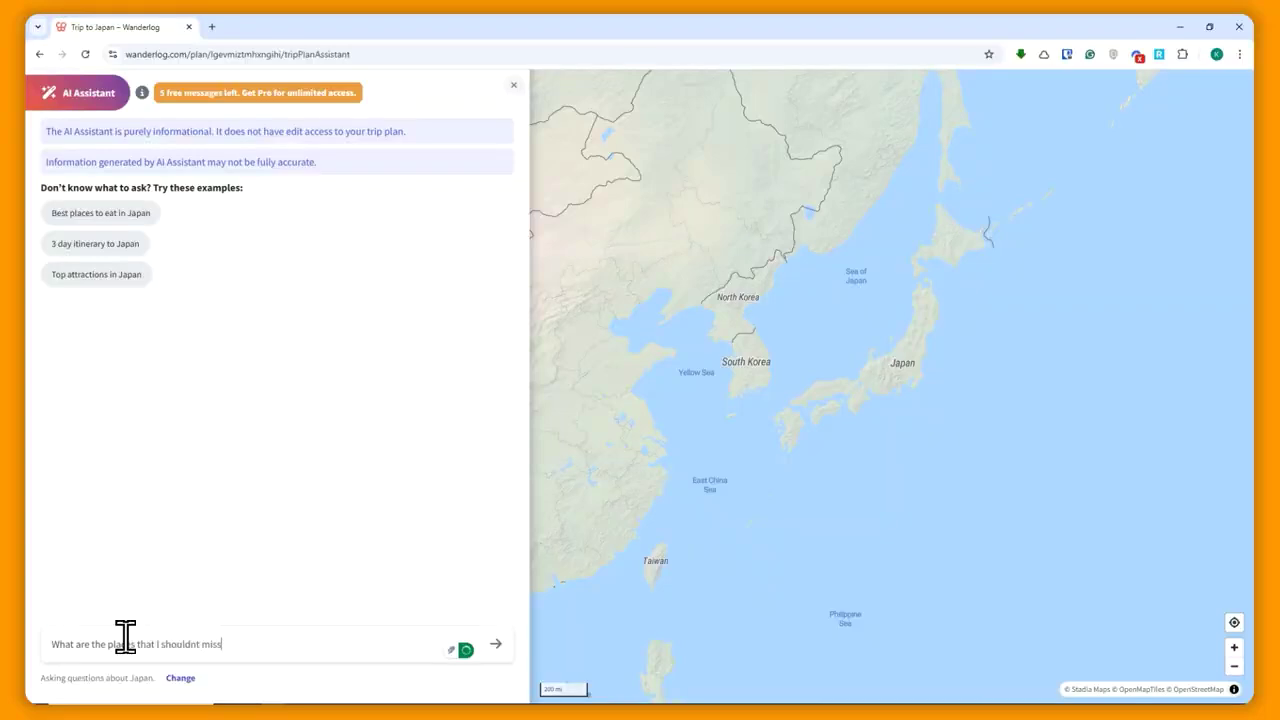
left_click(497, 644)
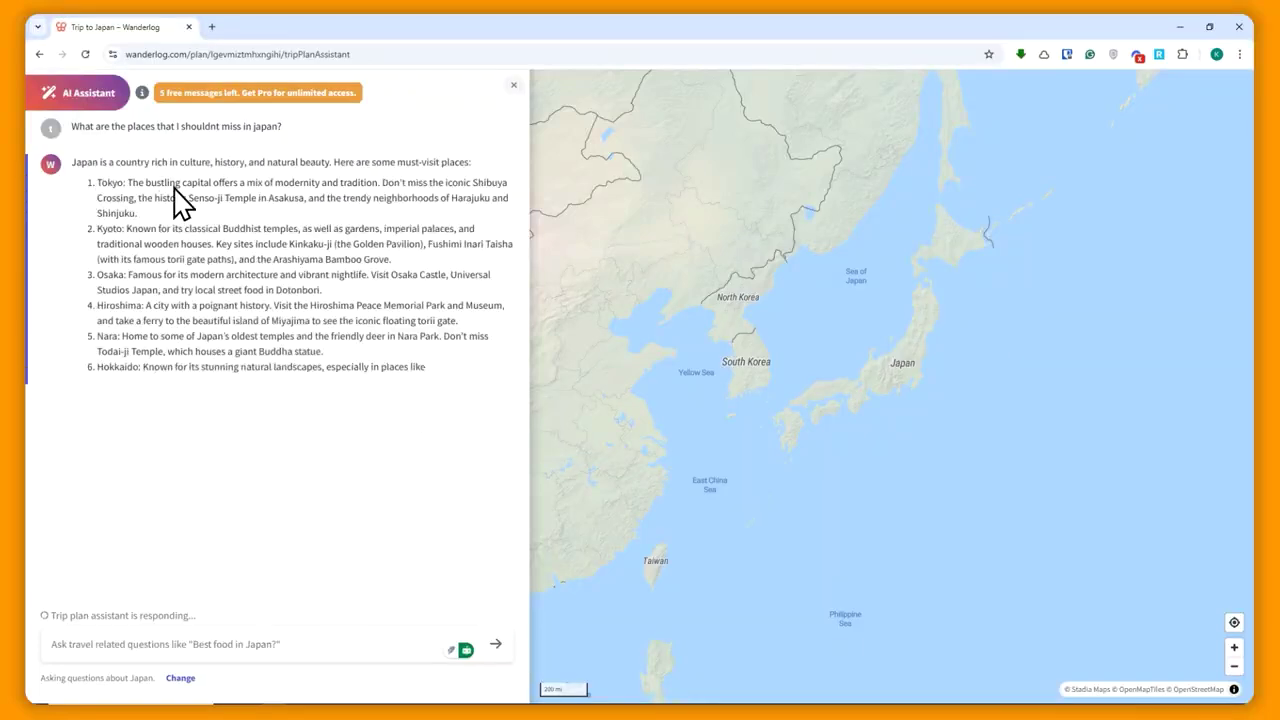
left_click_drag(87, 165, 237, 491)
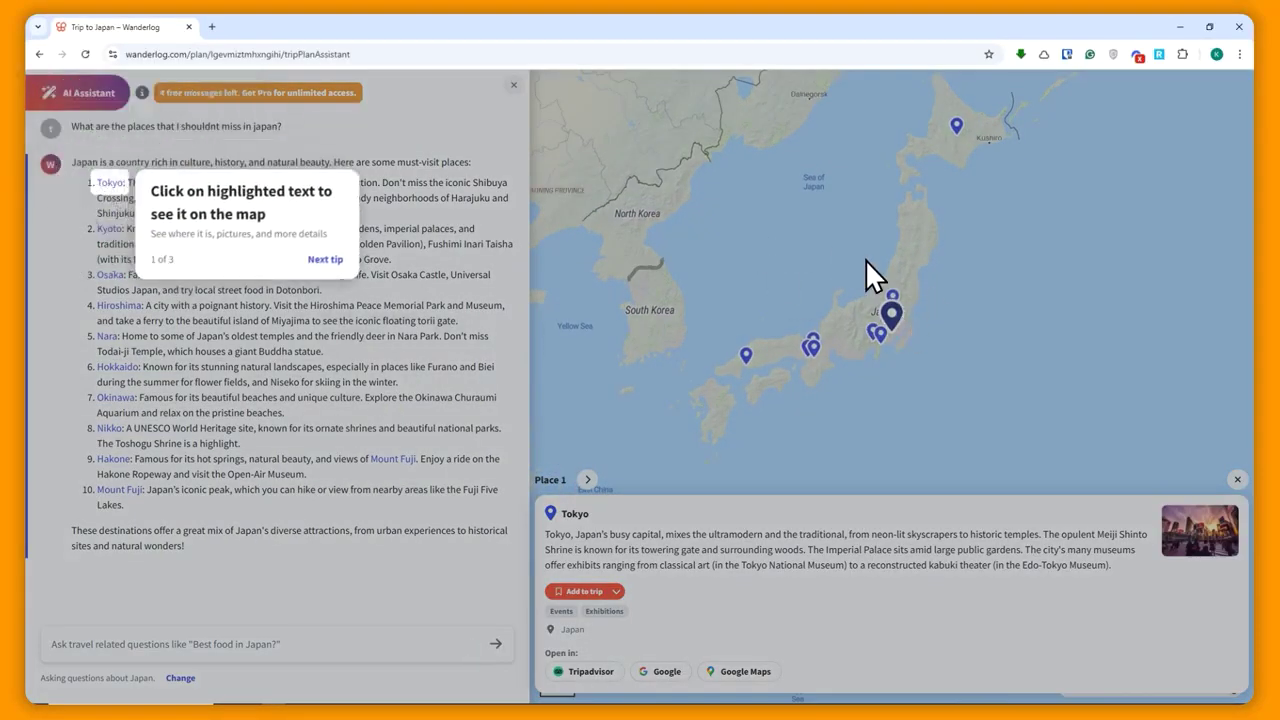
left_click(327, 261)
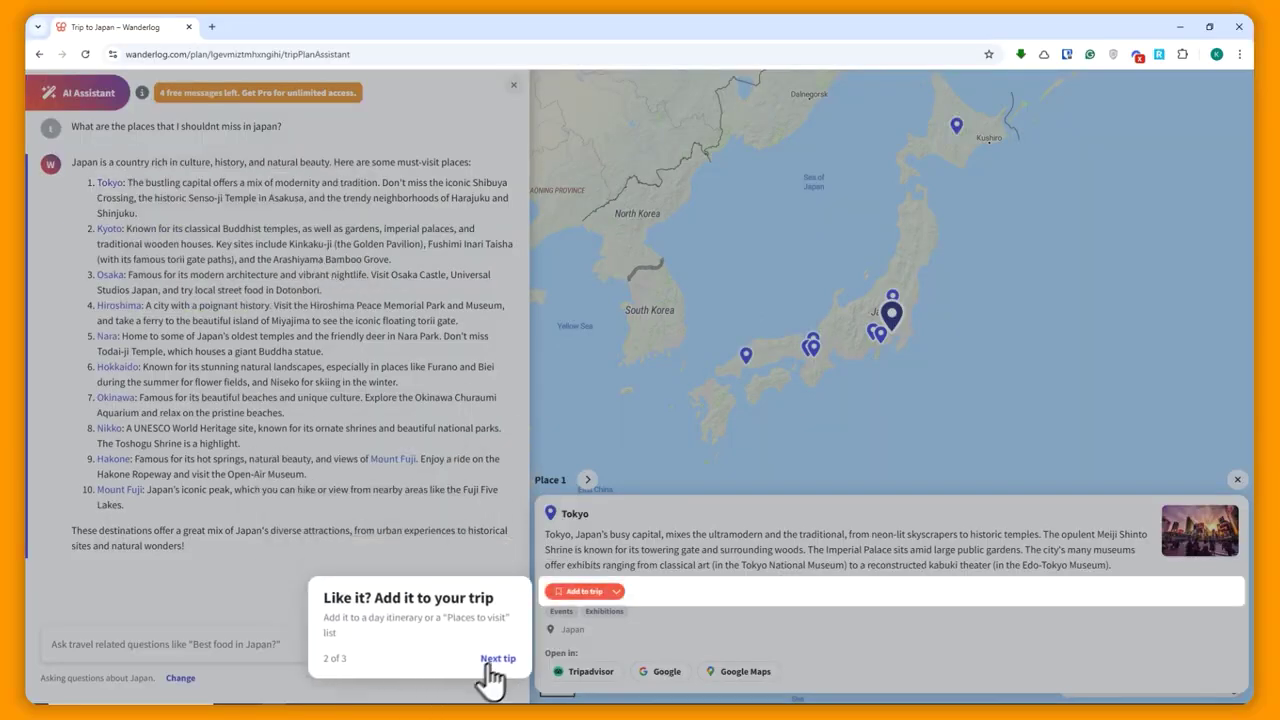
left_click(495, 660)
left_click(733, 159)
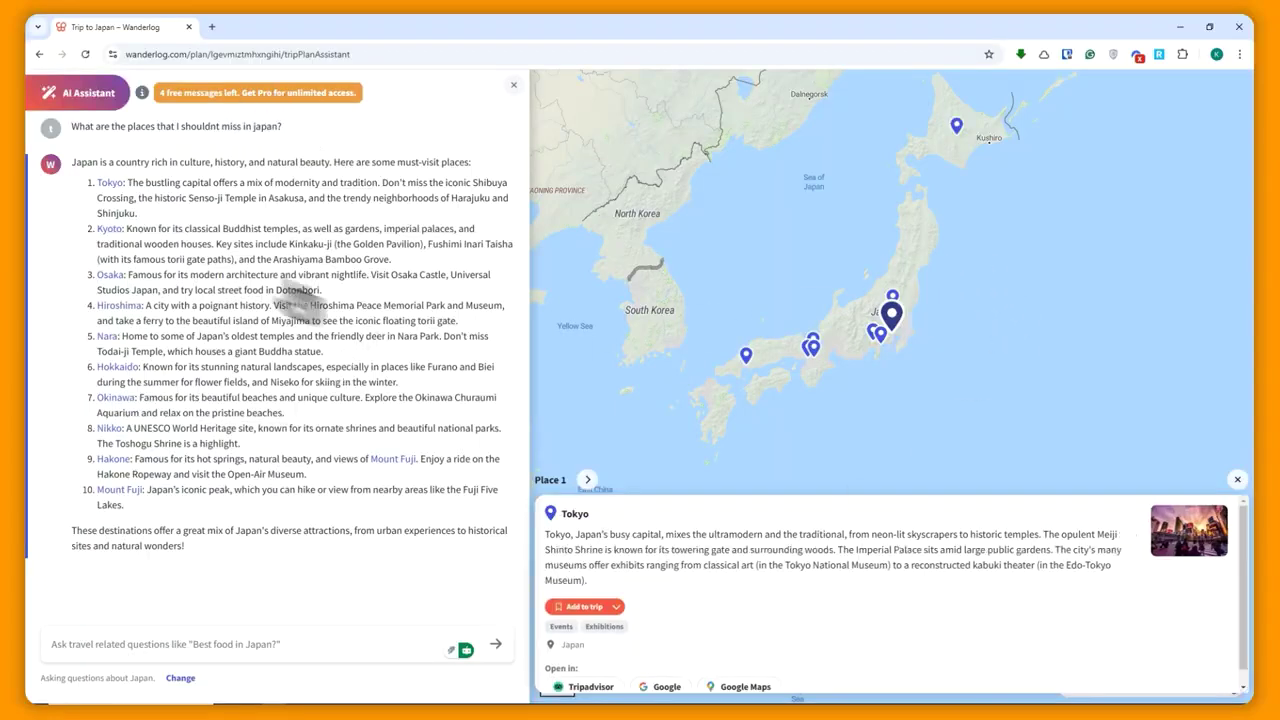
- Add Nara from the assistant's reply to the trip, then close the AI Assistant
left_click(106, 337)
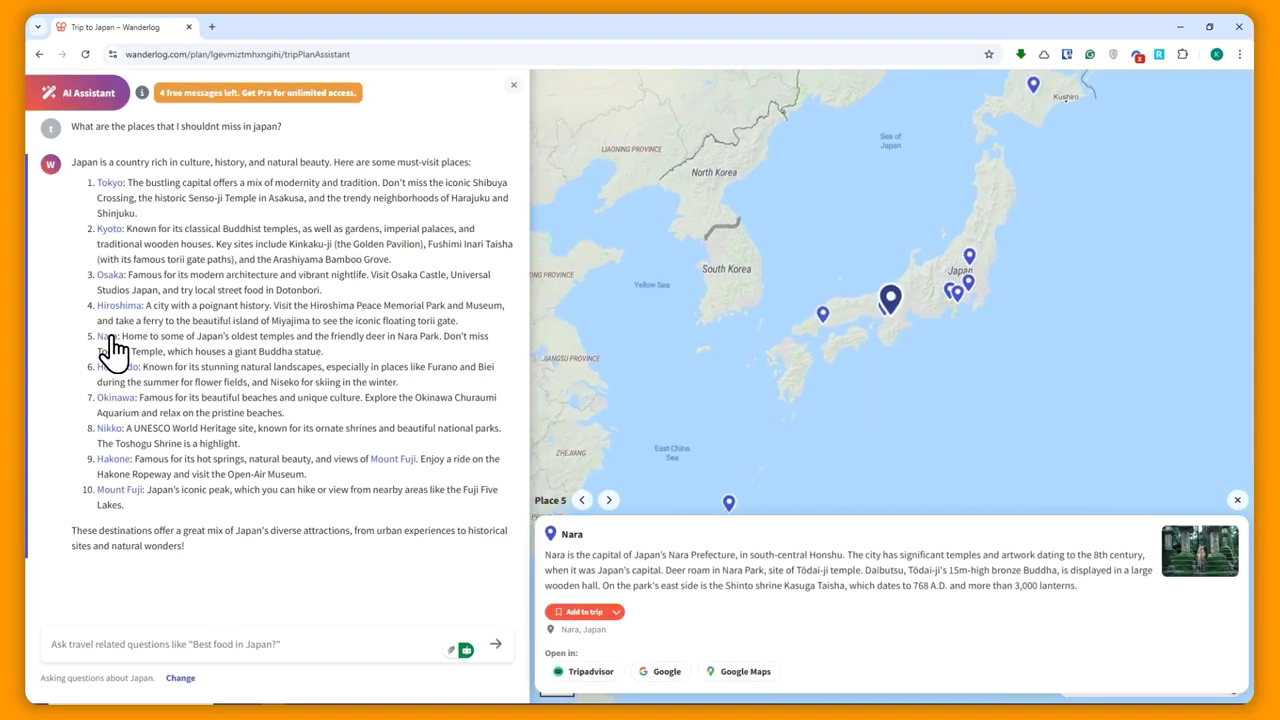
left_click(588, 612)
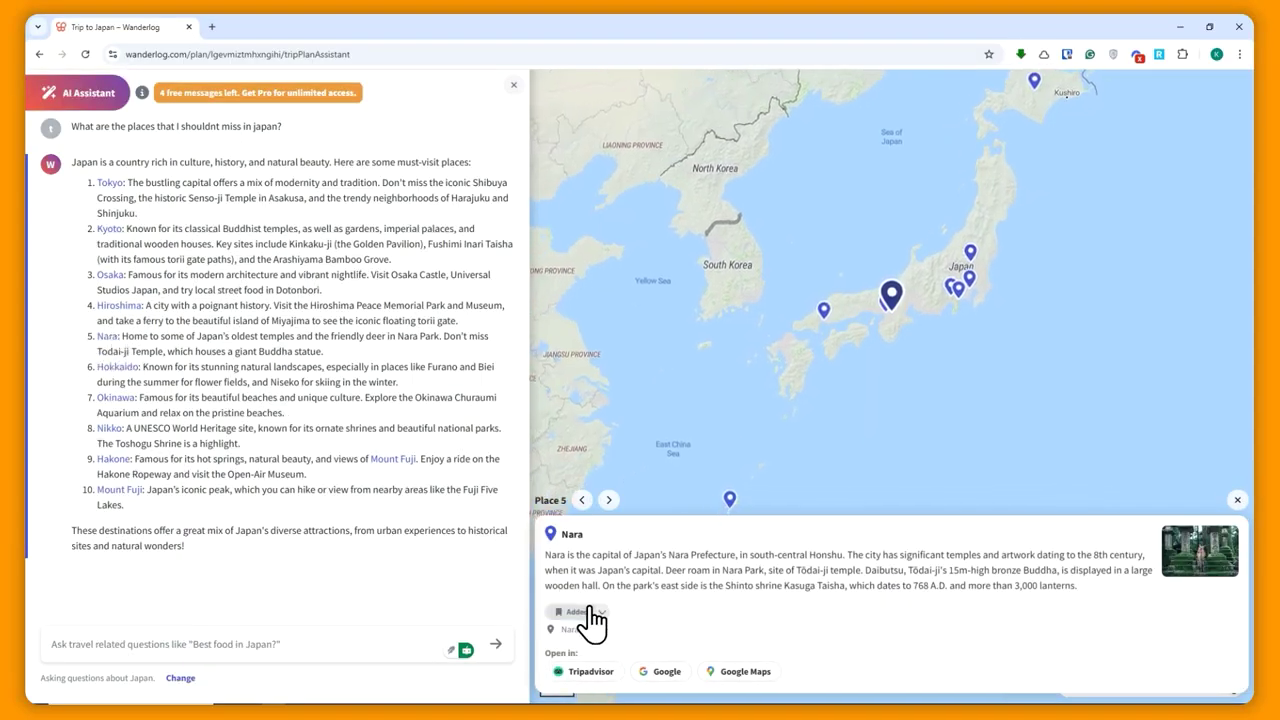
left_click(513, 85)
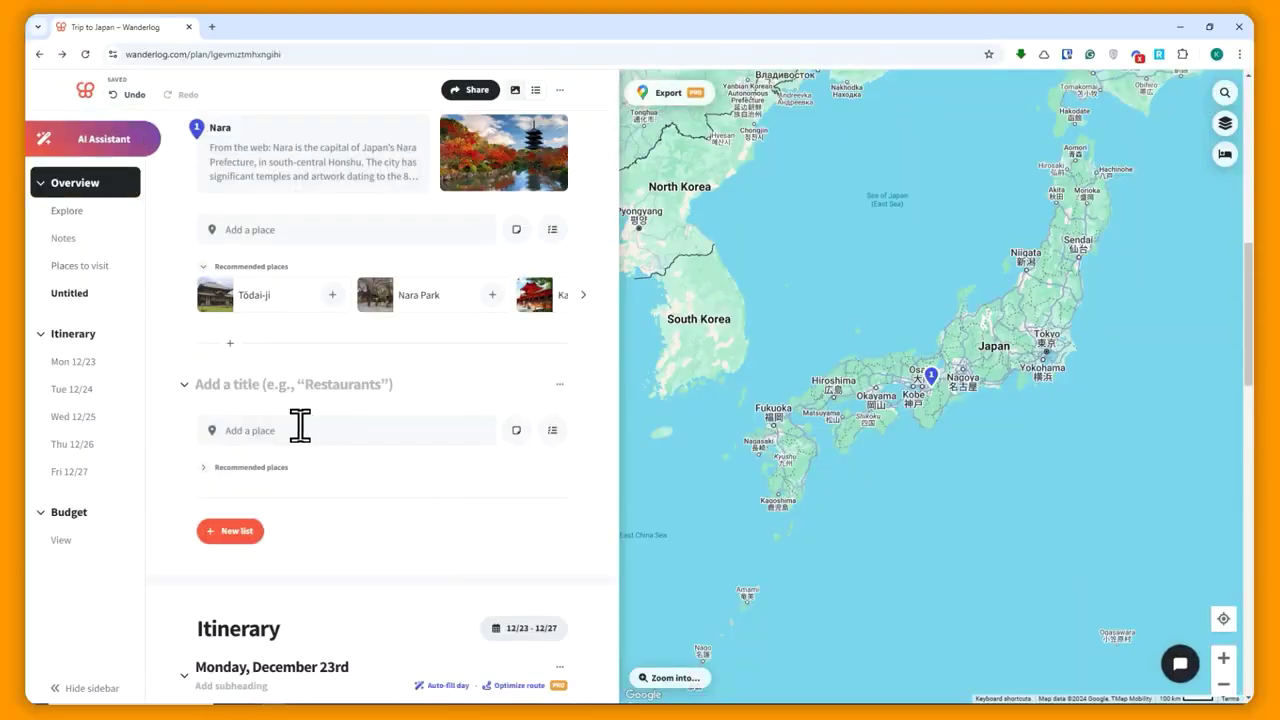
- Check that Nara now appears under Places to visit in the trip plan
scroll(320, 415, "down", 1)
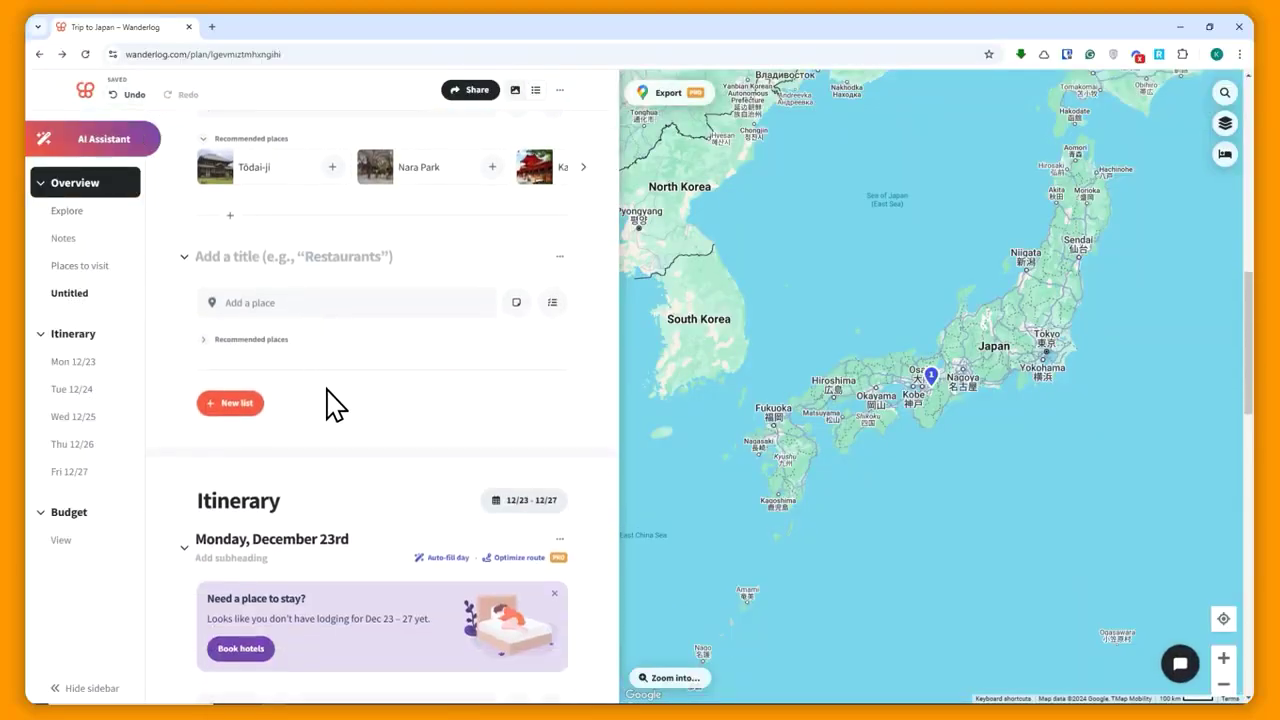
left_click(76, 336)
scroll(385, 440, "down", 2)
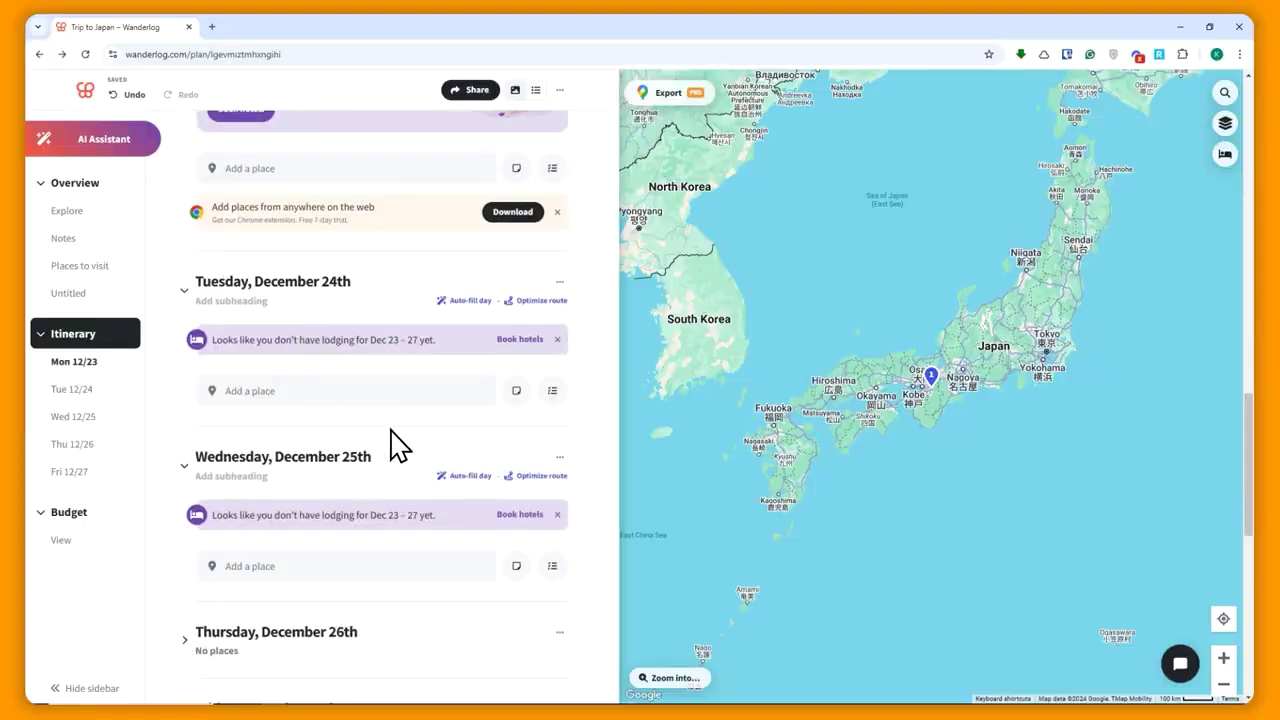
scroll(371, 420, "up", 3)
scroll(290, 348, "down", 8)
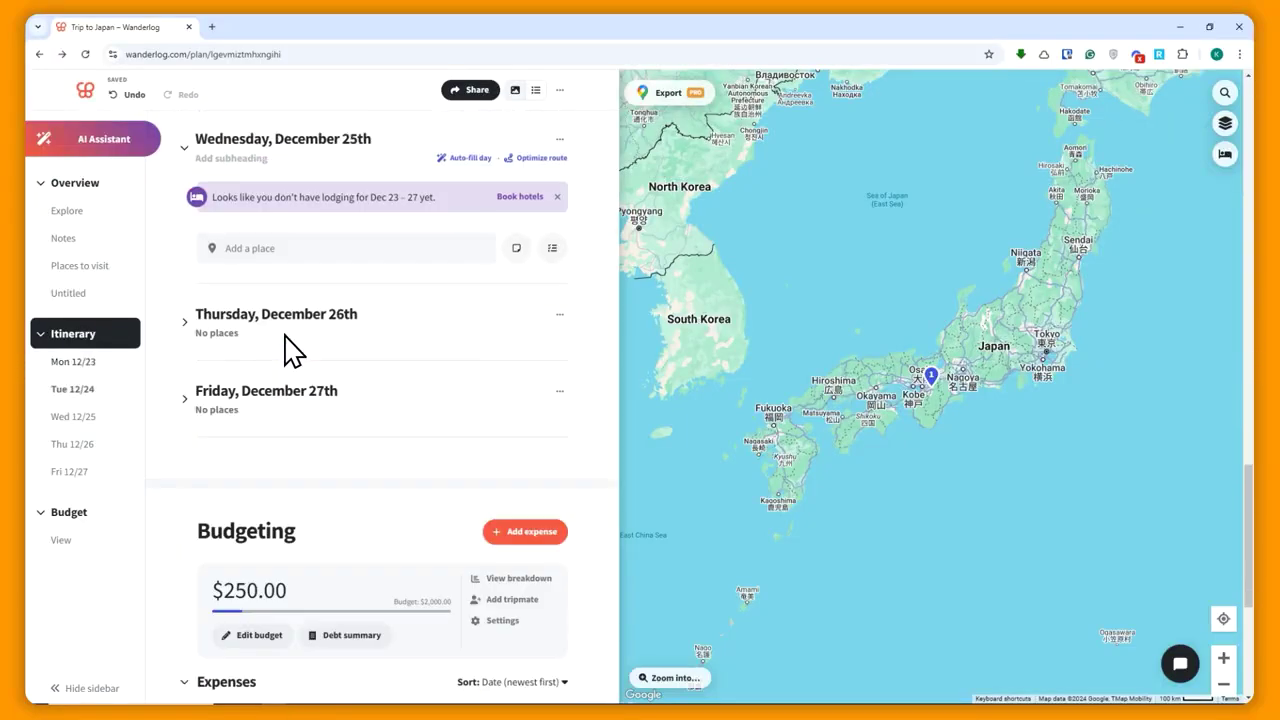
scroll(295, 348, "up", 4)
scroll(220, 310, "up", 8)
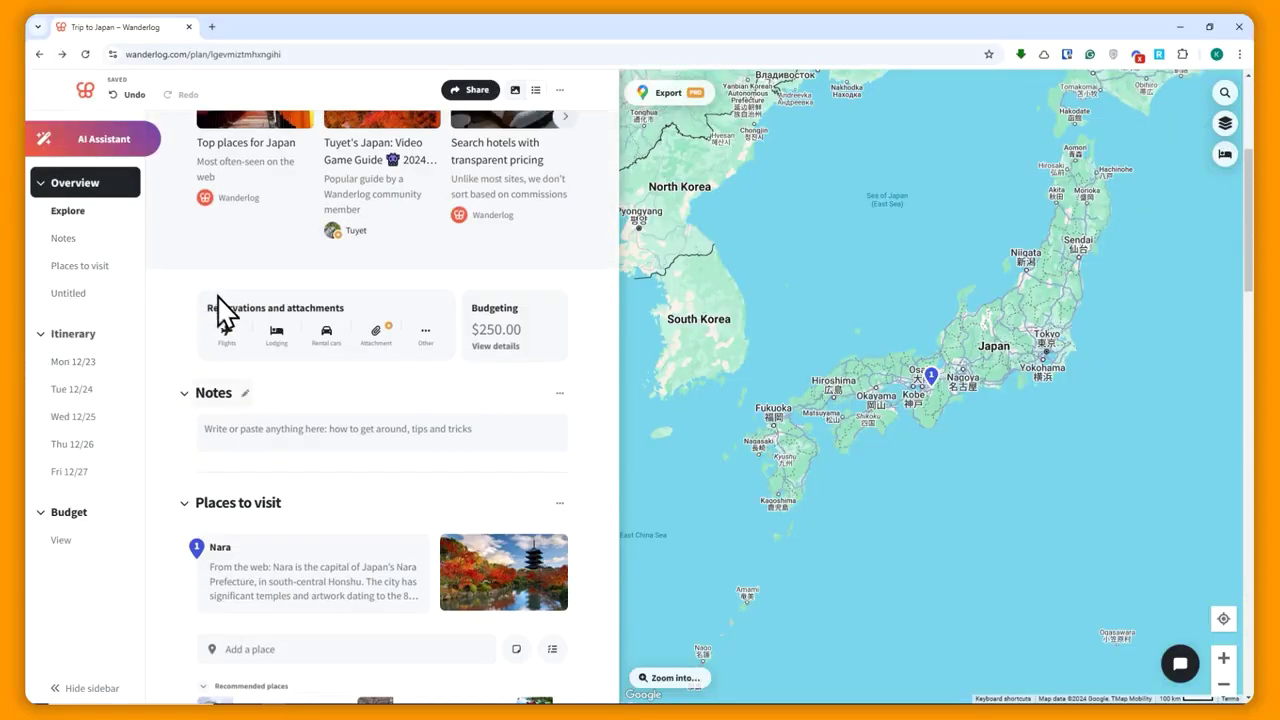
scroll(314, 457, "down", 2)
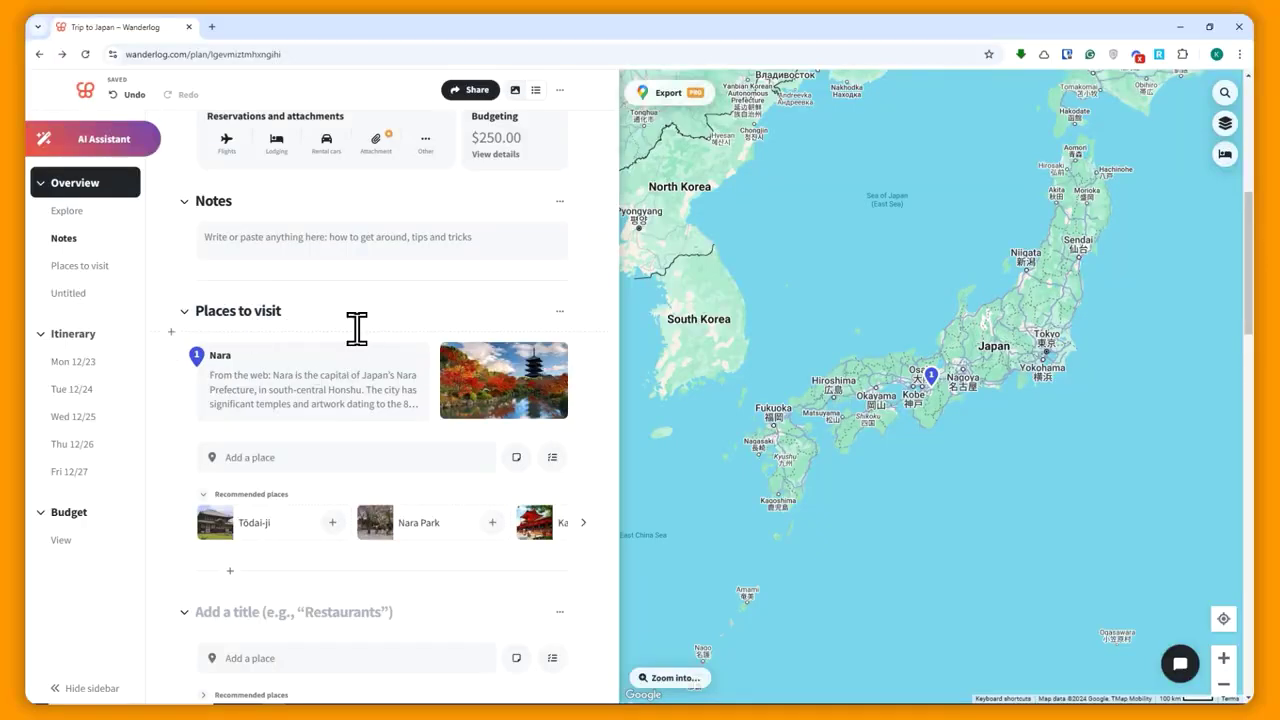
- Select Nara in Places to visit and move it to Monday, December 23rd
left_click(178, 357)
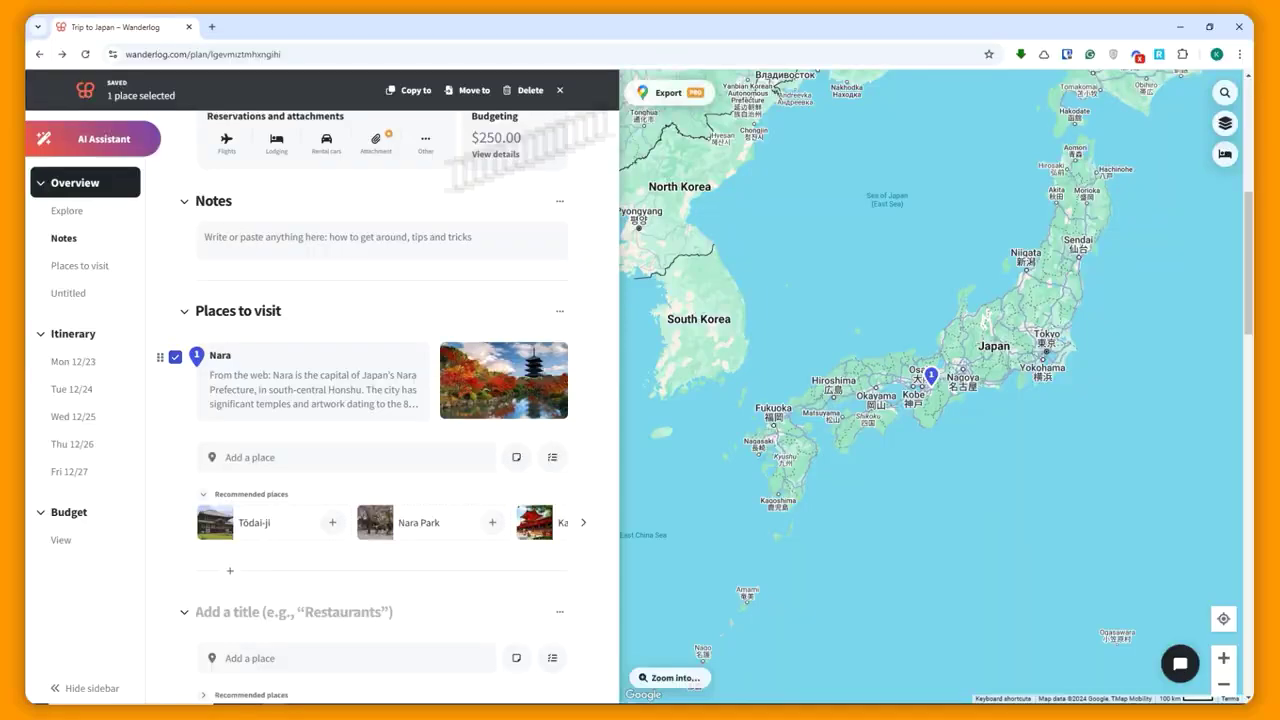
left_click(472, 91)
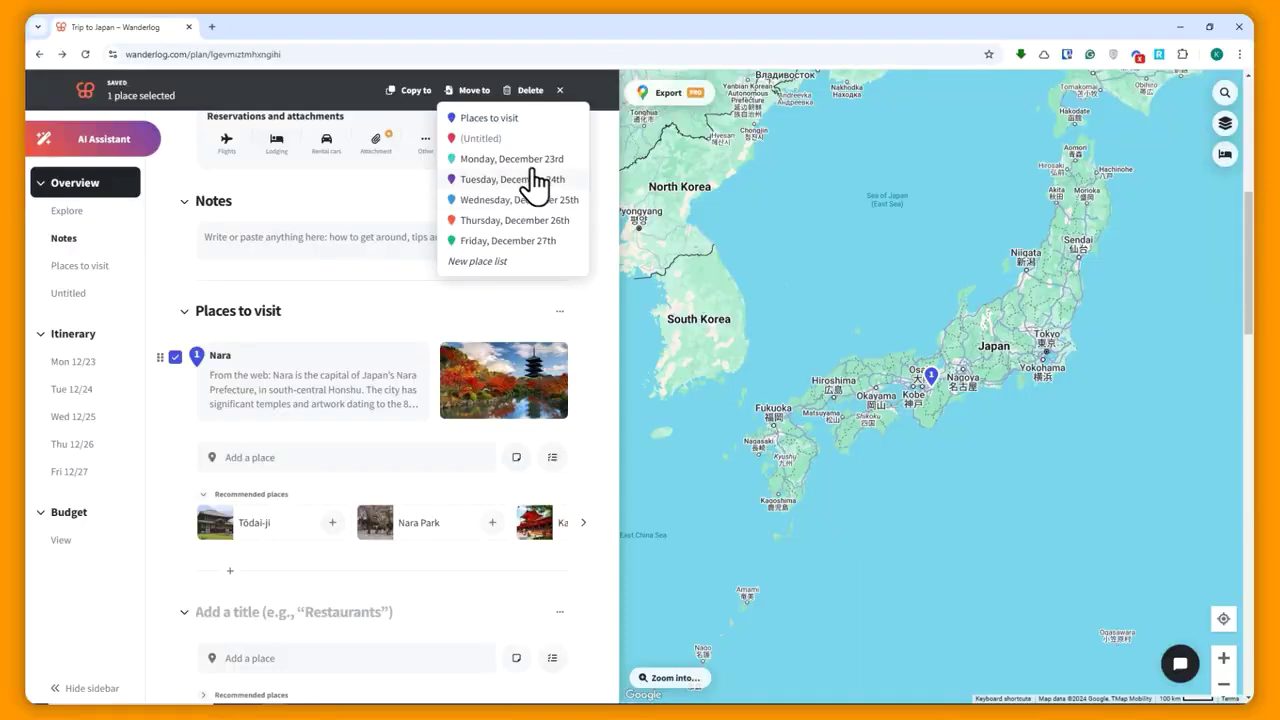
left_click(495, 159)
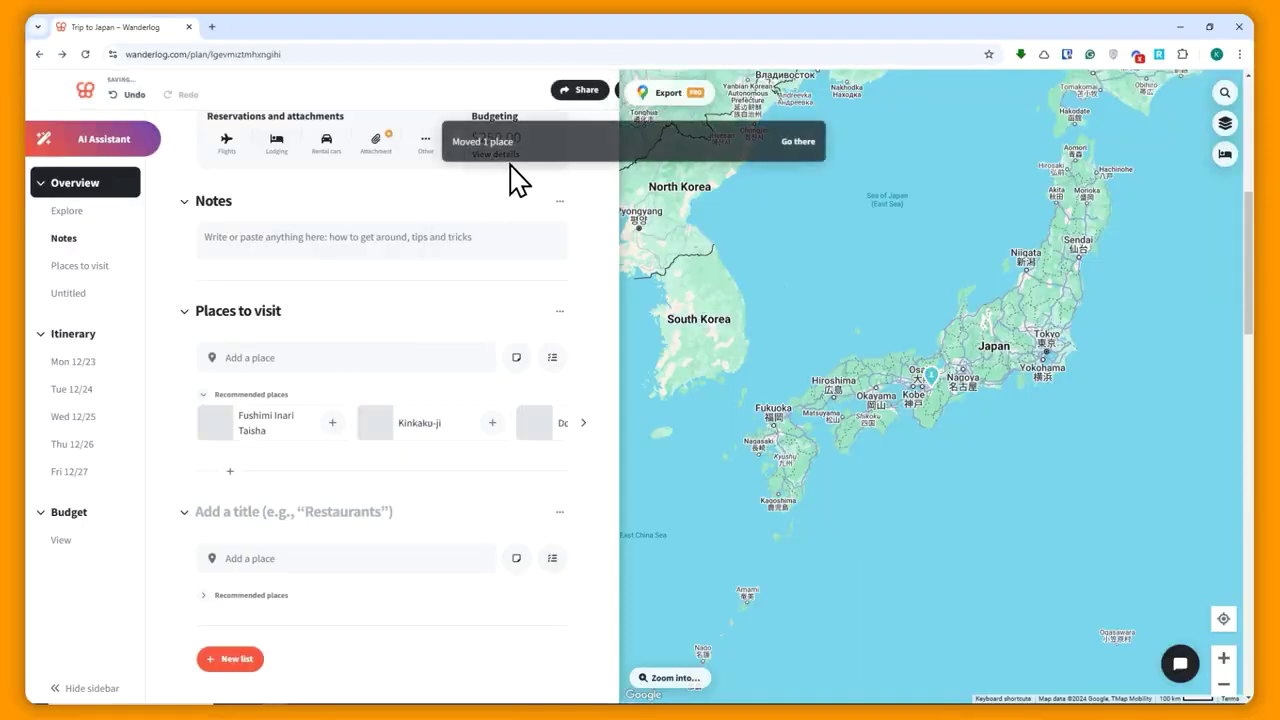
left_click(66, 366)
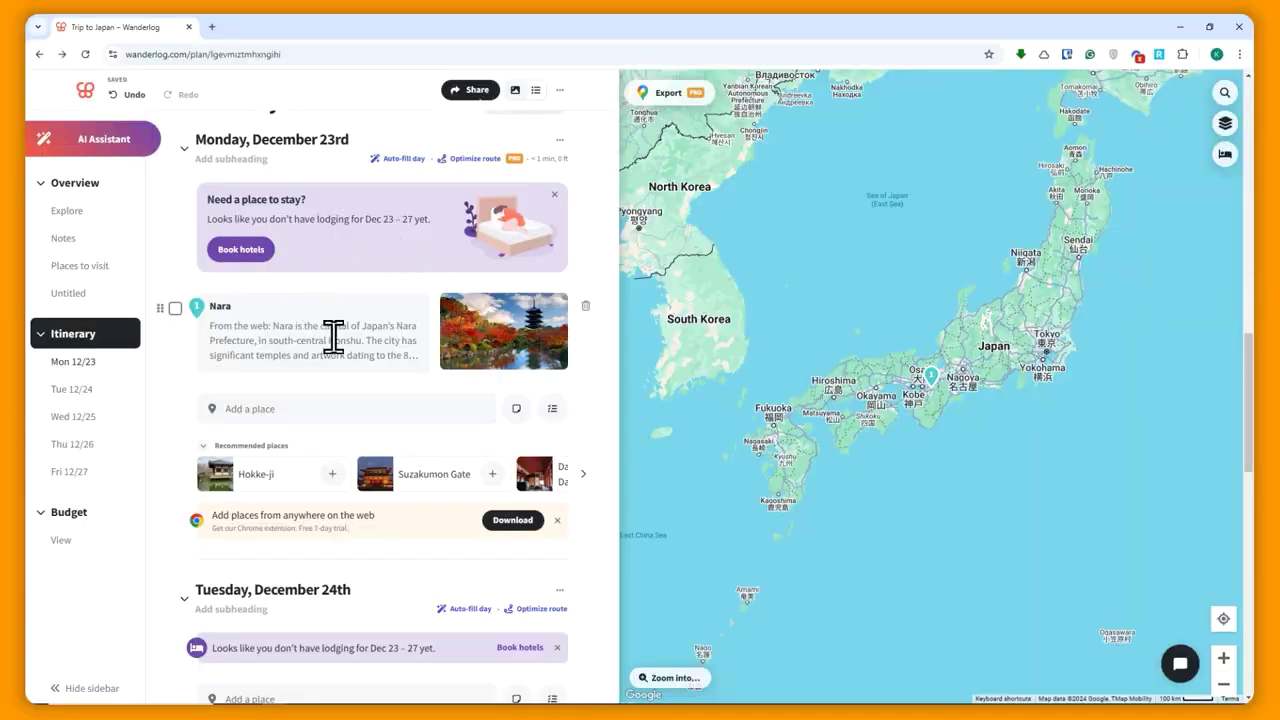
scroll(291, 400, "up", 5)
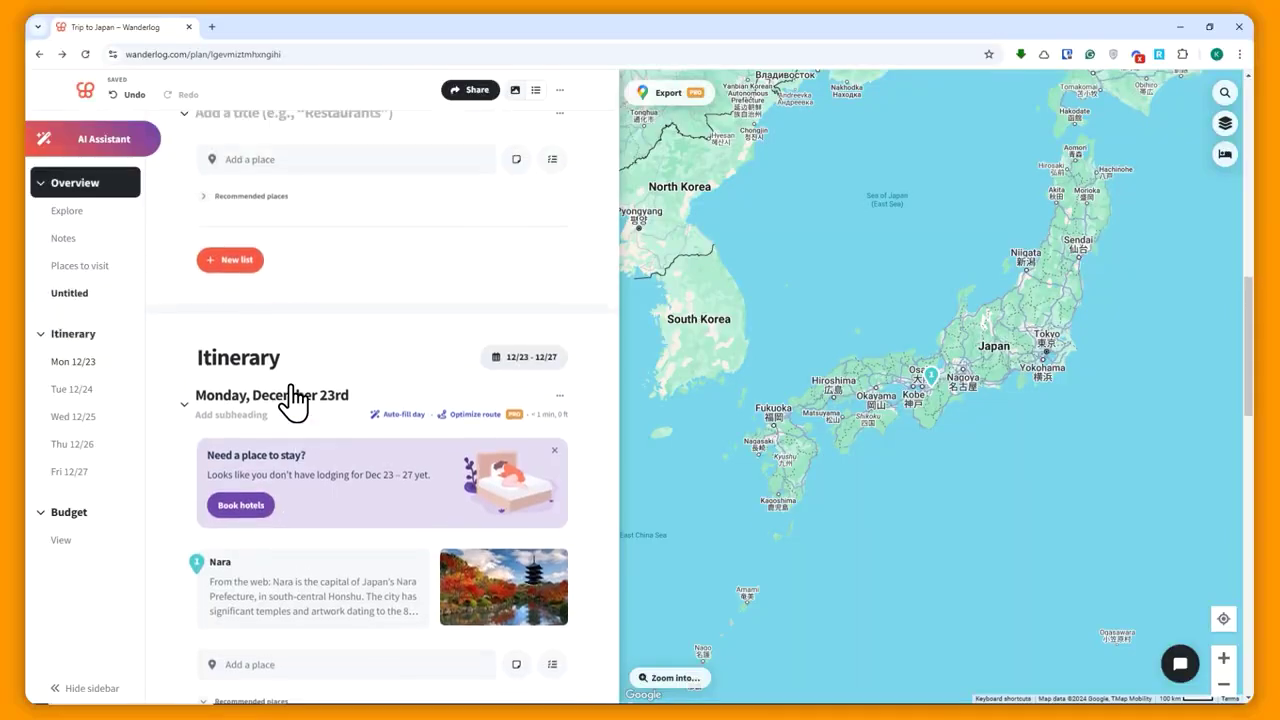
scroll(383, 329, "up", 2)
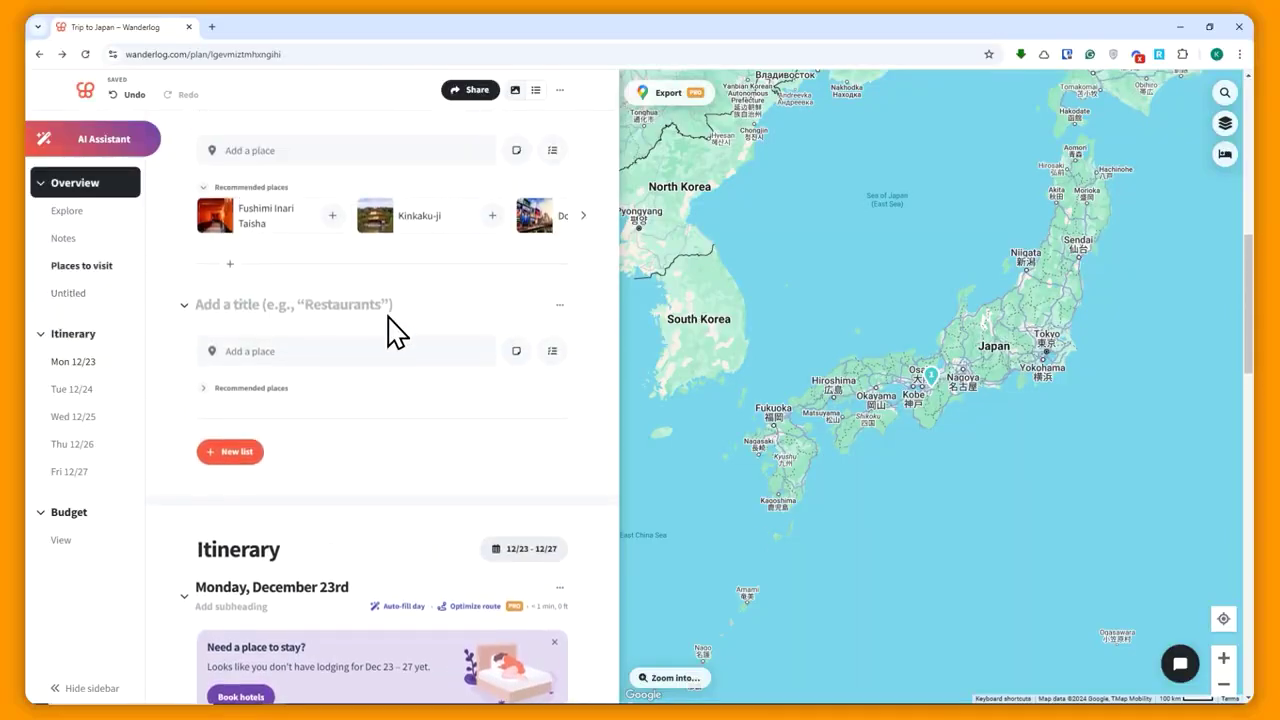